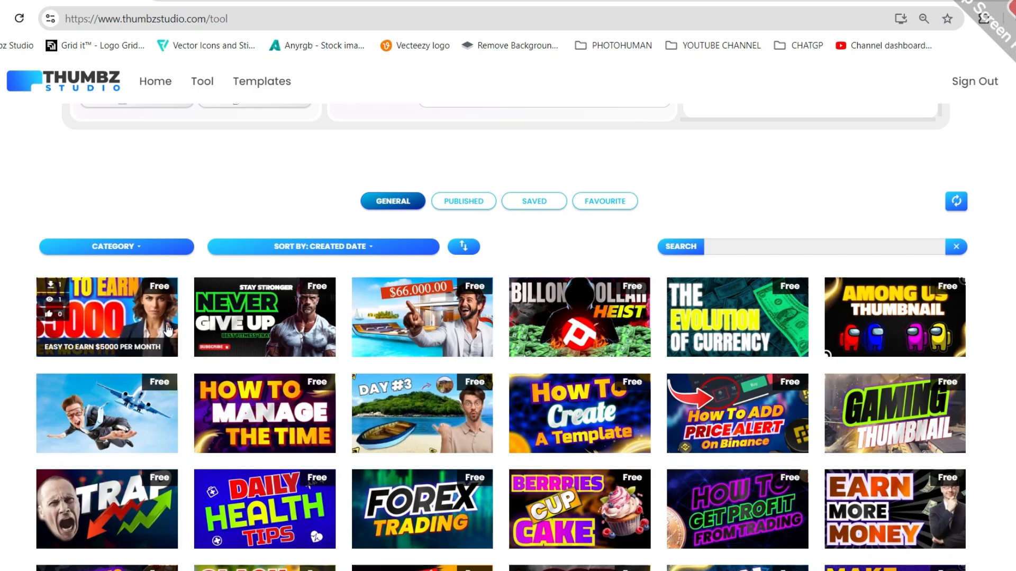
# Load the free NEVER GIVE UP template from the template gallery into the editor.
pyautogui.click(268, 332)
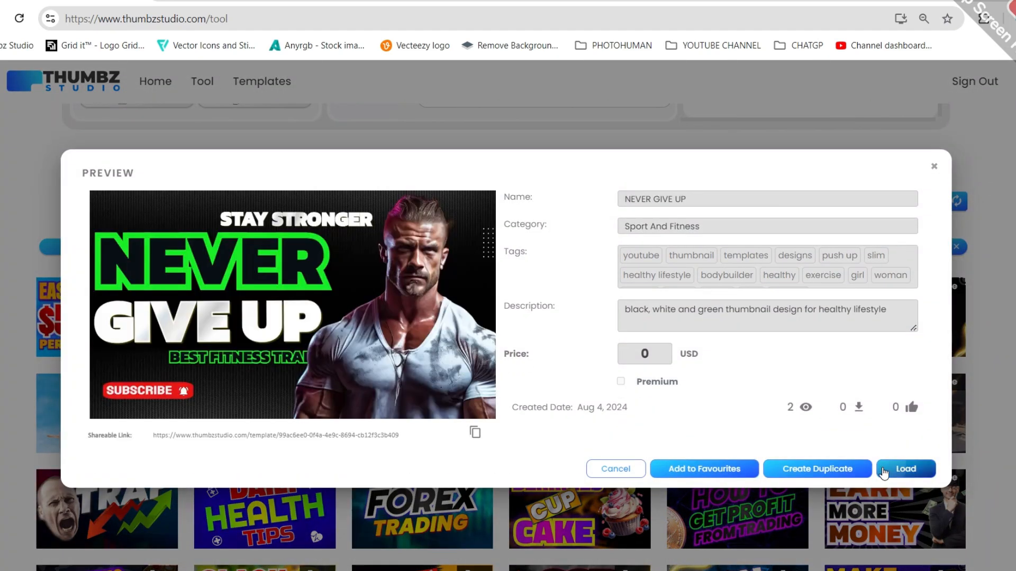
pyautogui.click(882, 466)
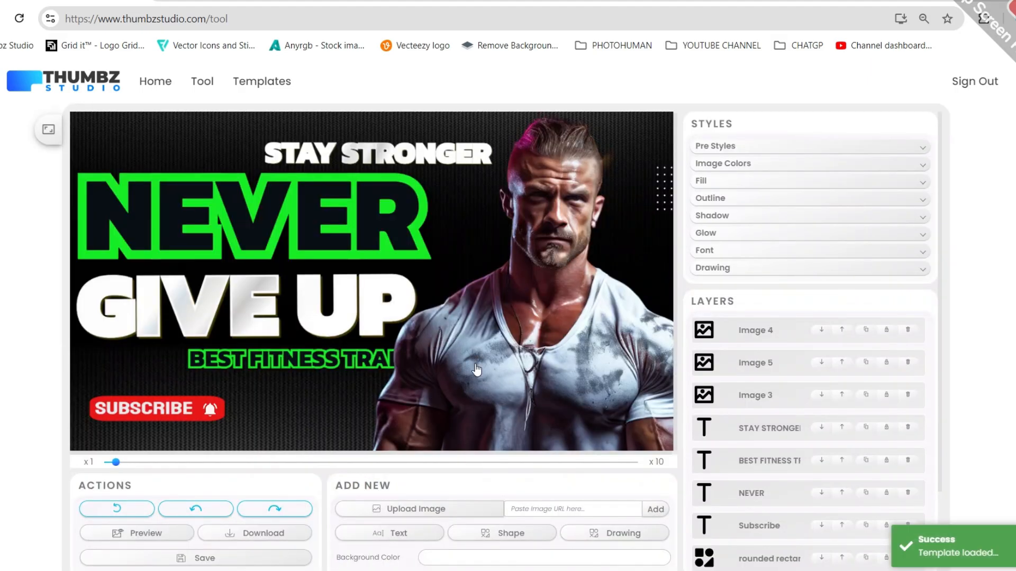
pyautogui.click(739, 165)
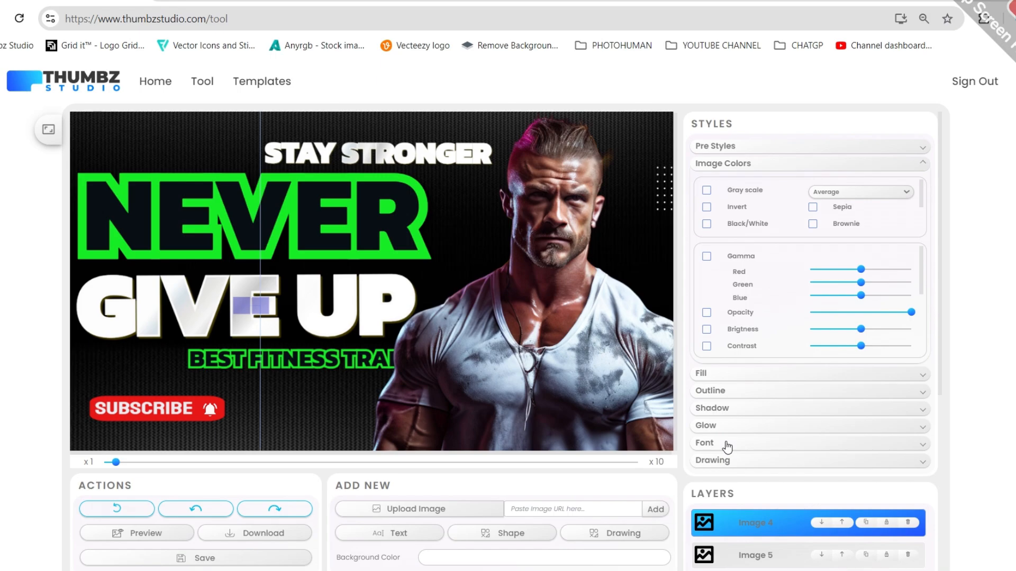
pyautogui.scroll(-2, 727, 447)
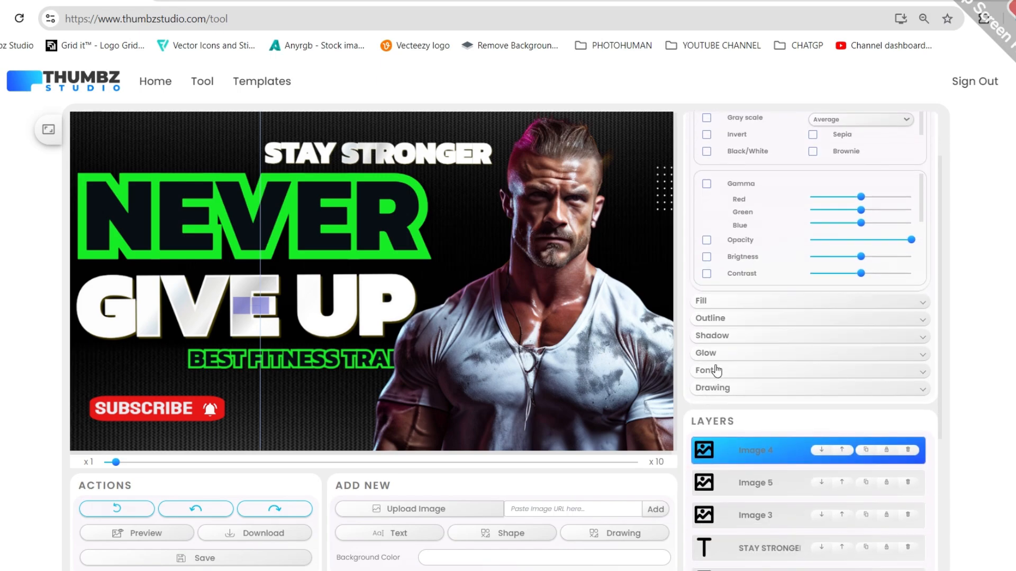
pyautogui.click(732, 343)
pyautogui.click(713, 329)
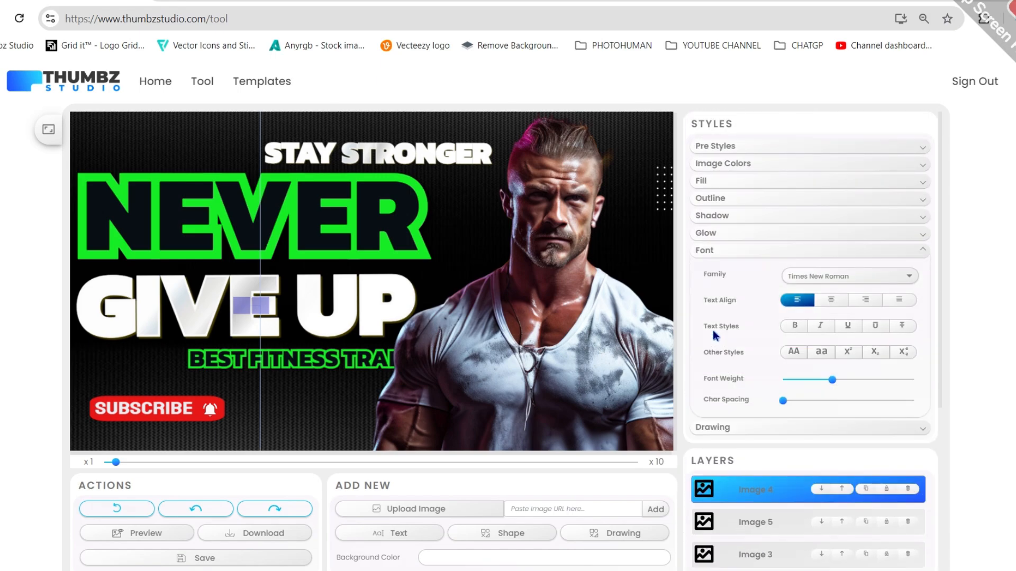
pyautogui.click(732, 164)
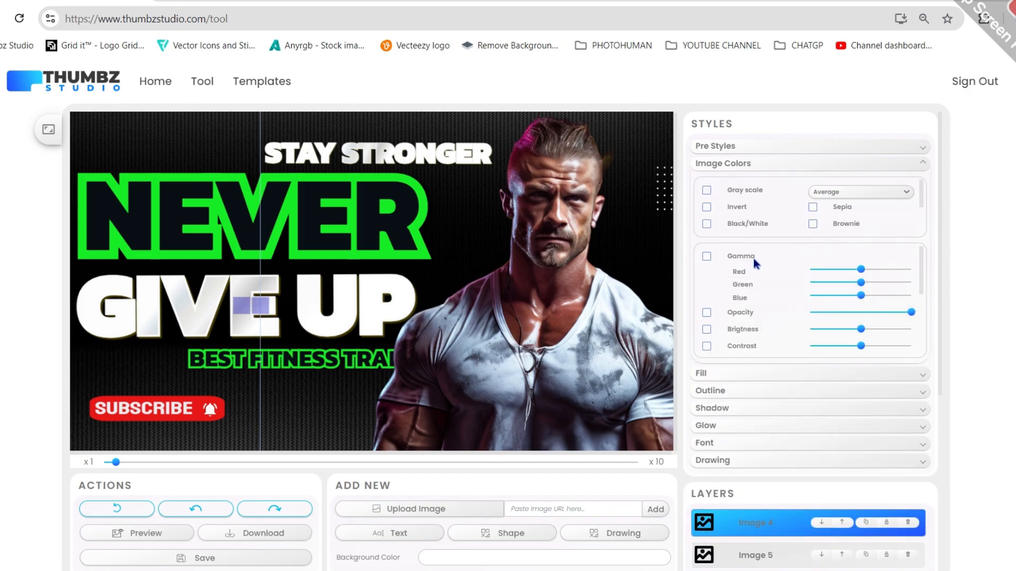
# Enable a shadow on the muscular man image and set its color to dark red #8f0000.
pyautogui.click(722, 408)
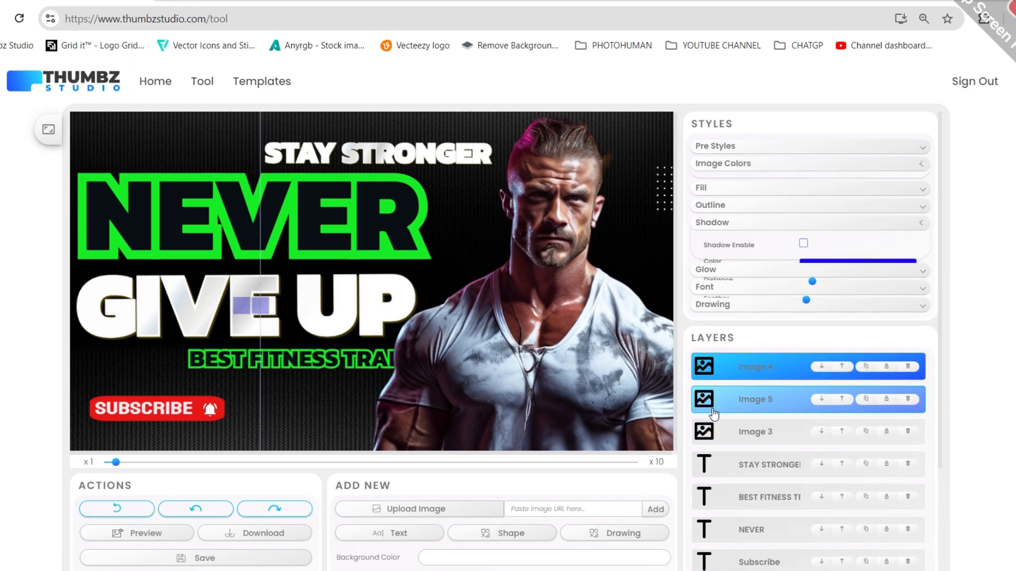
pyautogui.click(803, 236)
pyautogui.click(811, 256)
pyautogui.moveTo(841, 299); pyautogui.dragTo(760, 386)
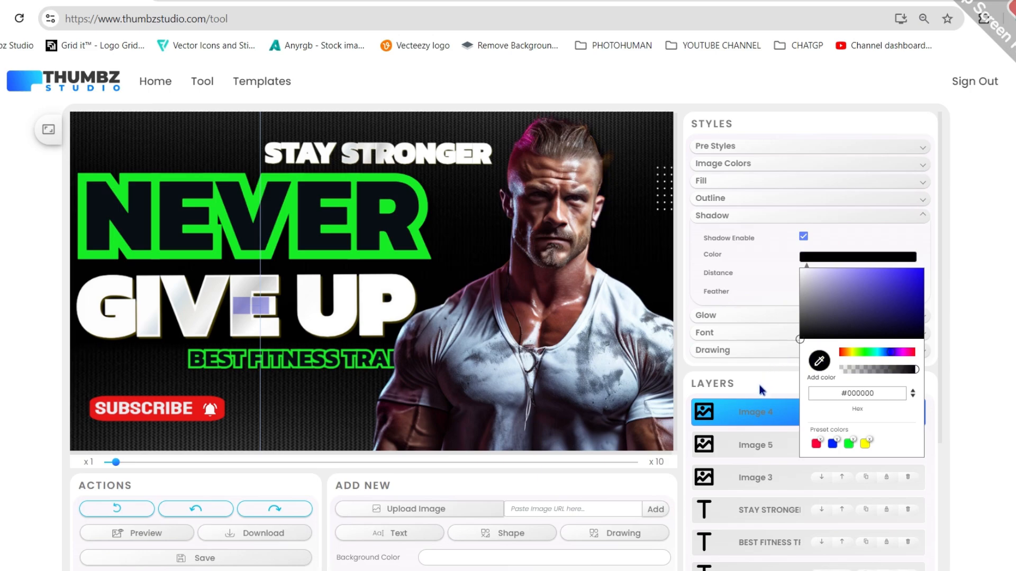
pyautogui.moveTo(850, 355); pyautogui.dragTo(804, 358)
pyautogui.moveTo(895, 294); pyautogui.dragTo(941, 305)
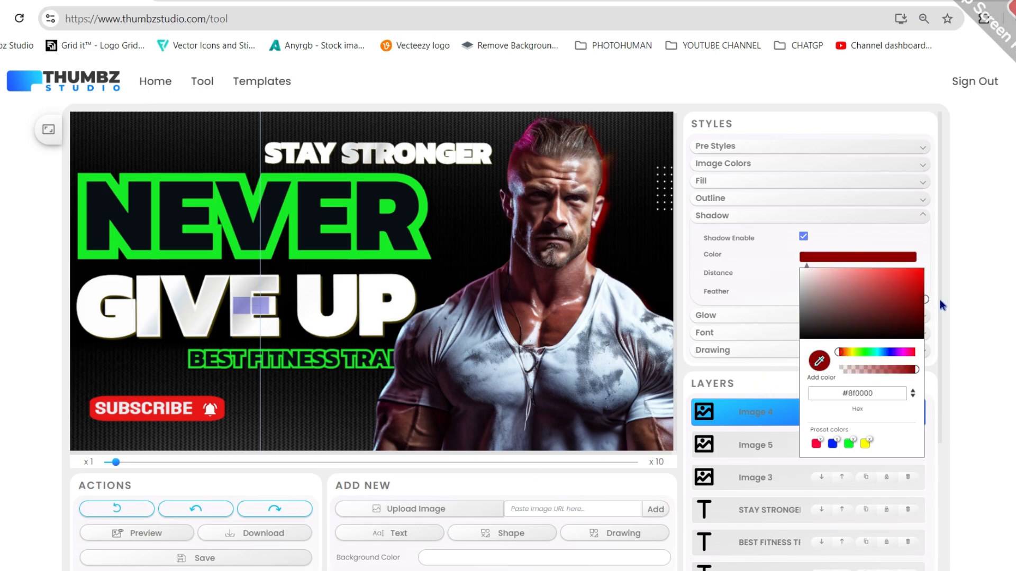
pyautogui.click(544, 238)
# Set the canvas background color to red #bd0a0a.
pyautogui.click(92, 355)
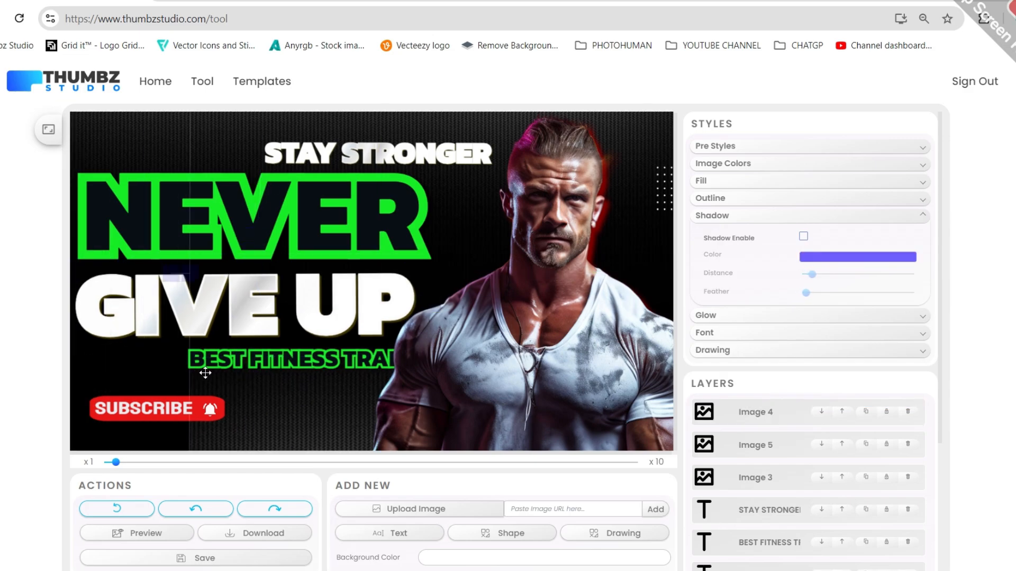
pyautogui.click(798, 182)
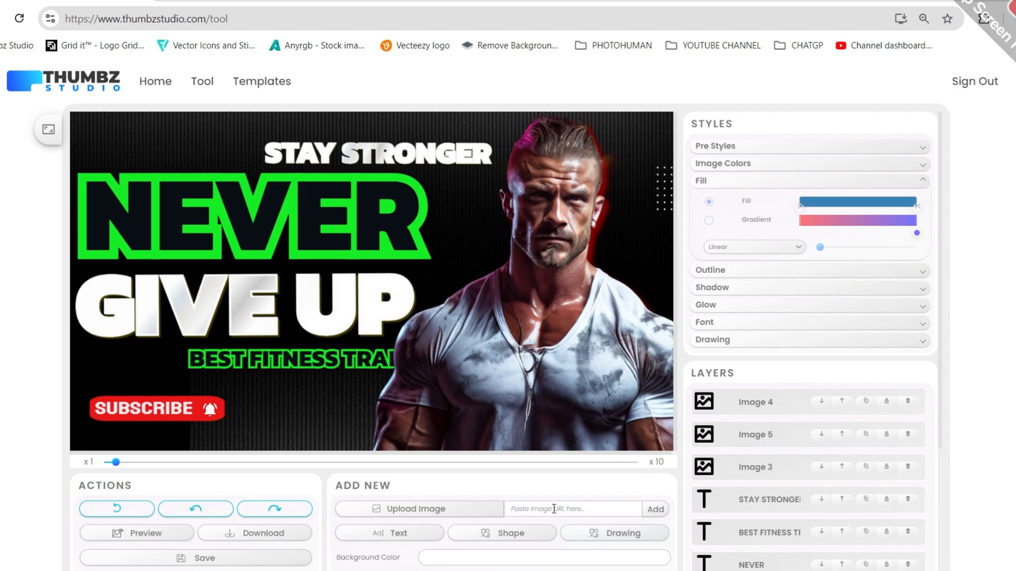
pyautogui.scroll(-2, 492, 529)
pyautogui.click(485, 484)
pyautogui.click(538, 339)
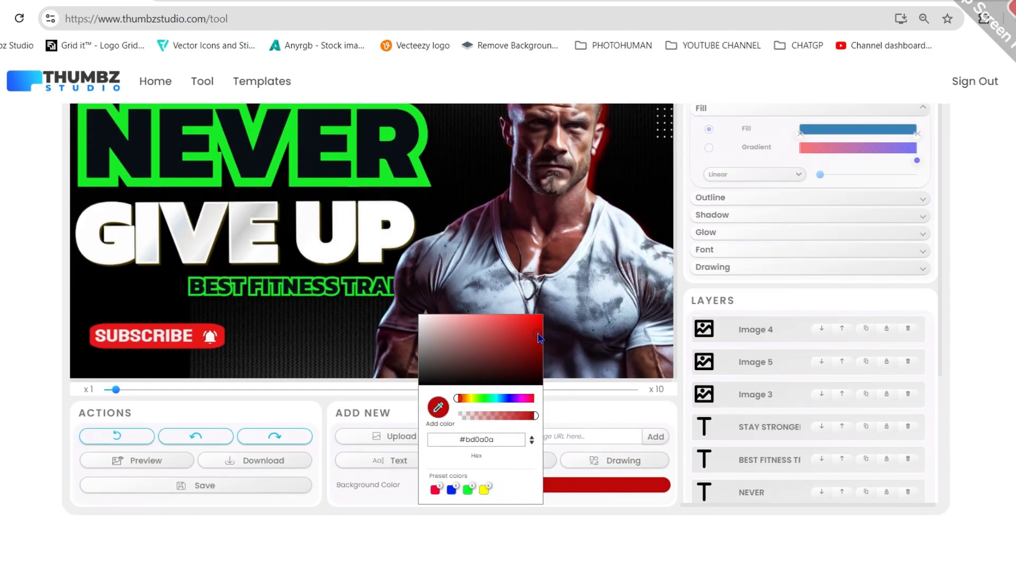
# Delete the dark texture image covering the canvas and move the remaining texture to span the full width of the lower part.
pyautogui.click(123, 310)
pyautogui.scroll(-6, 776, 415)
pyautogui.scroll(7, 783, 408)
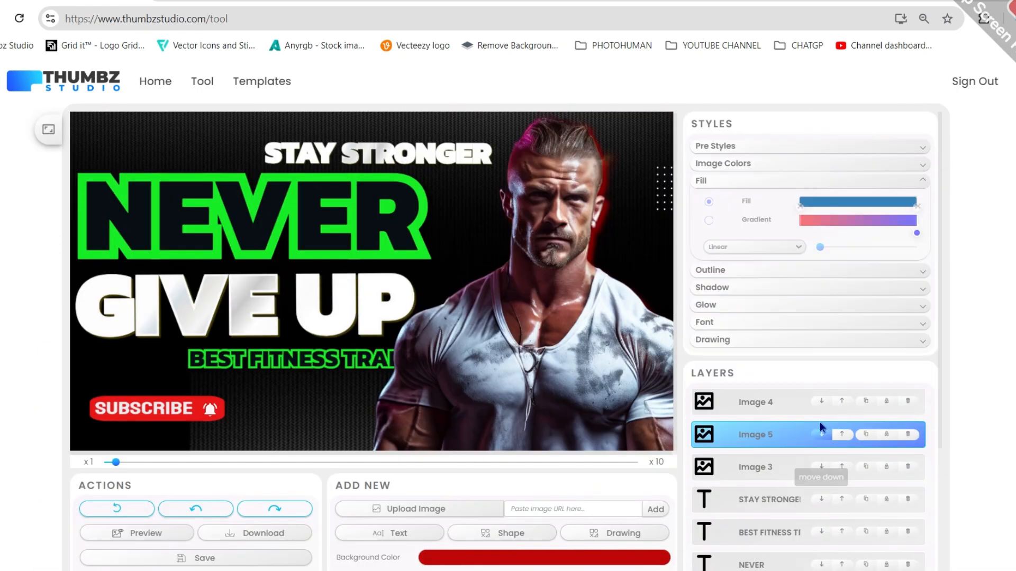
pyautogui.click(748, 166)
pyautogui.moveTo(76, 344); pyautogui.dragTo(142, 361)
pyautogui.press('Delete')
pyautogui.press('Return')
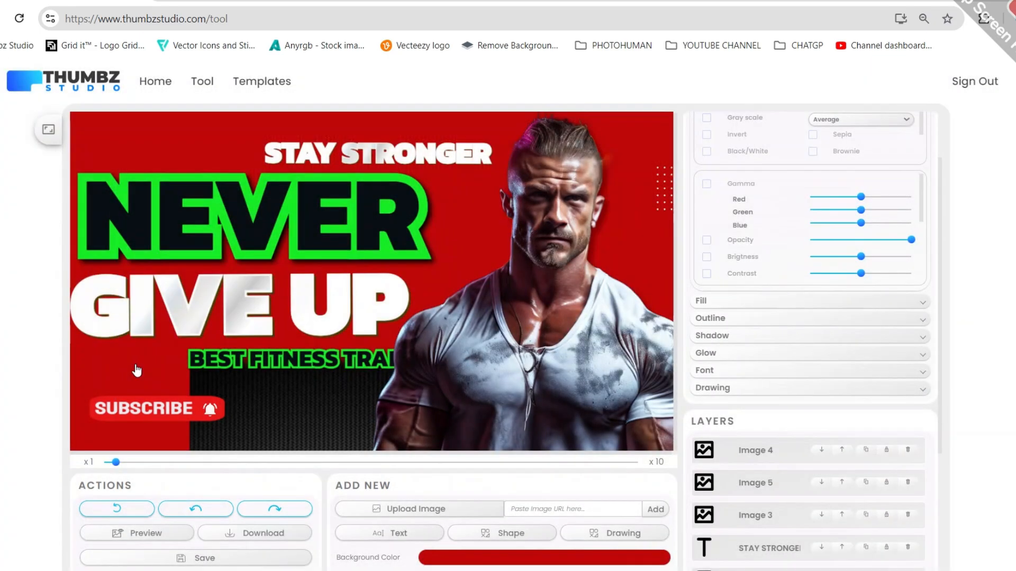
pyautogui.moveTo(222, 397); pyautogui.dragTo(95, 363)
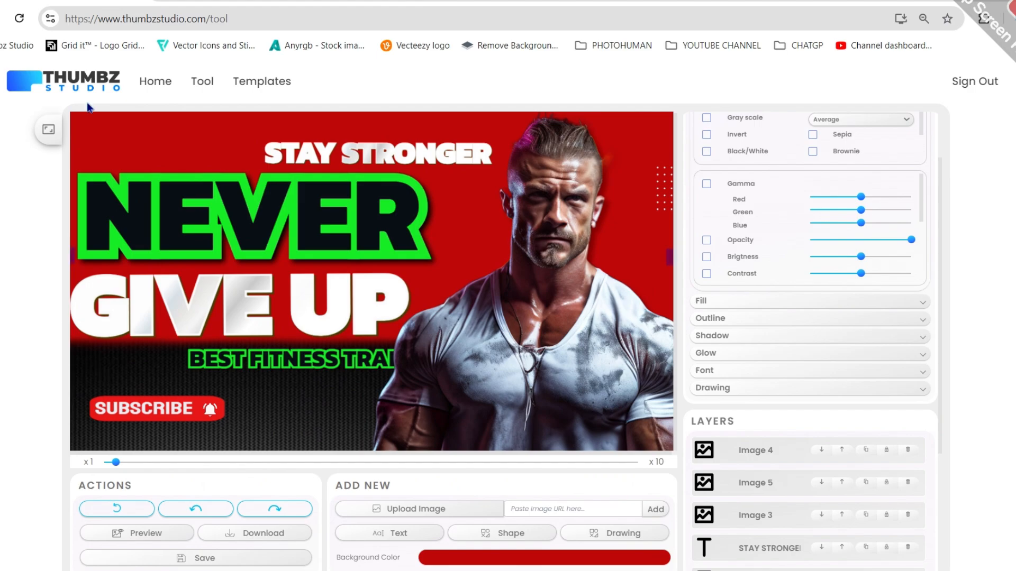
# Change the background color to a darker red and slightly raise the brightness of the lower texture image.
pyautogui.click(571, 564)
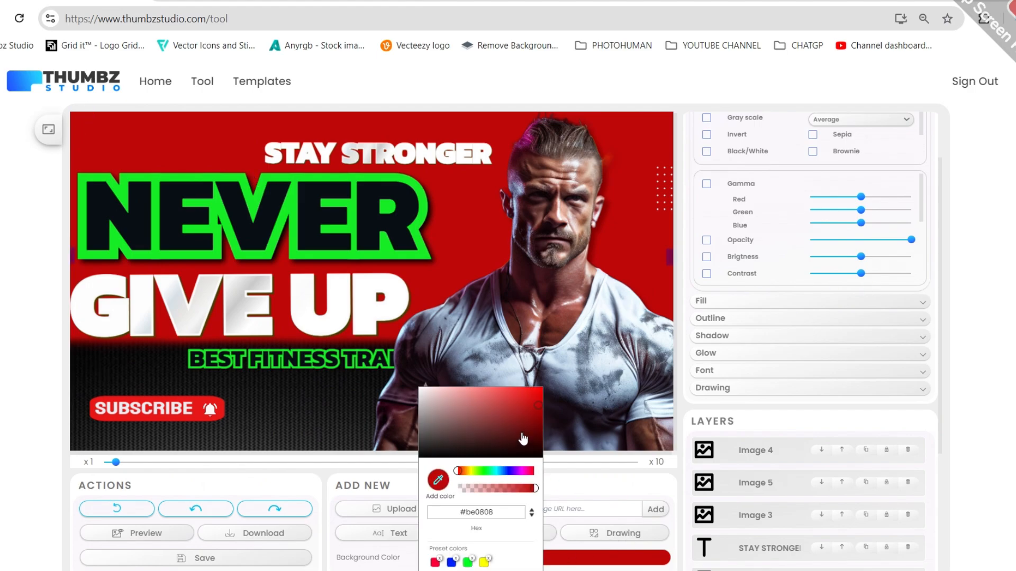
pyautogui.click(523, 439)
pyautogui.click(101, 366)
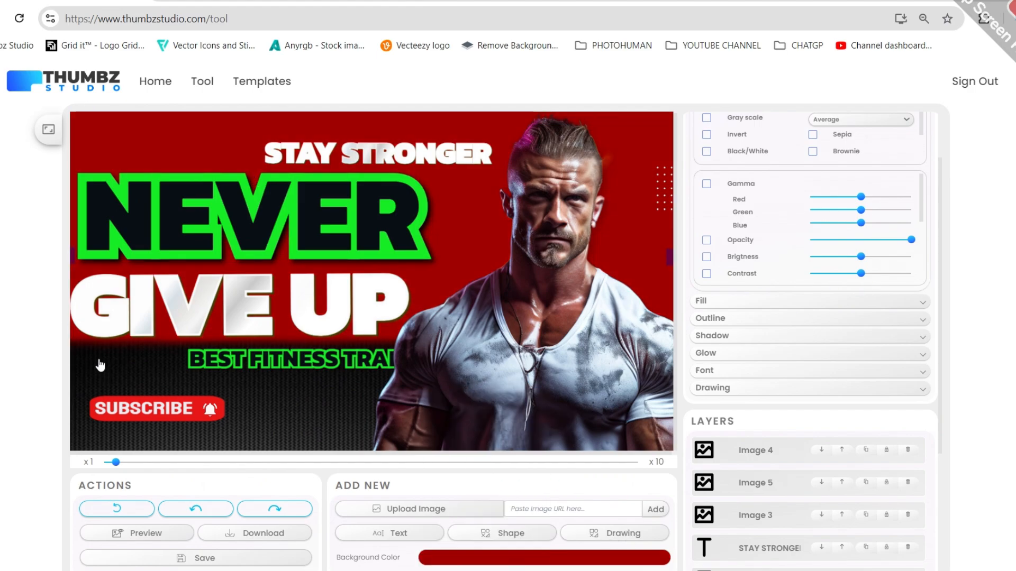
pyautogui.scroll(2, 756, 186)
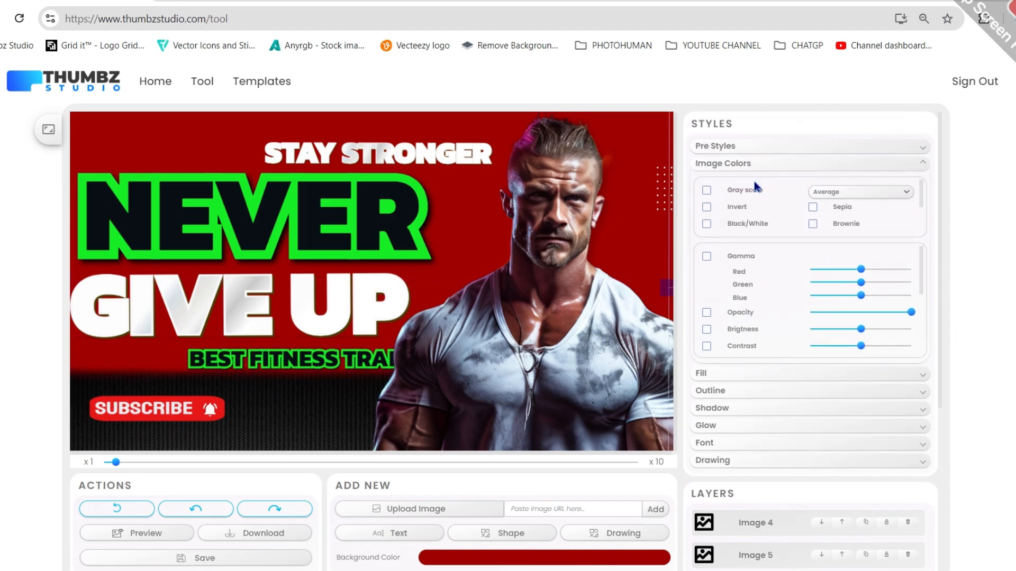
pyautogui.moveTo(871, 328)
pyautogui.mouseDown()
pyautogui.moveTo(882, 331)
pyautogui.moveTo(858, 334)
pyautogui.moveTo(867, 334)
pyautogui.mouseUp()
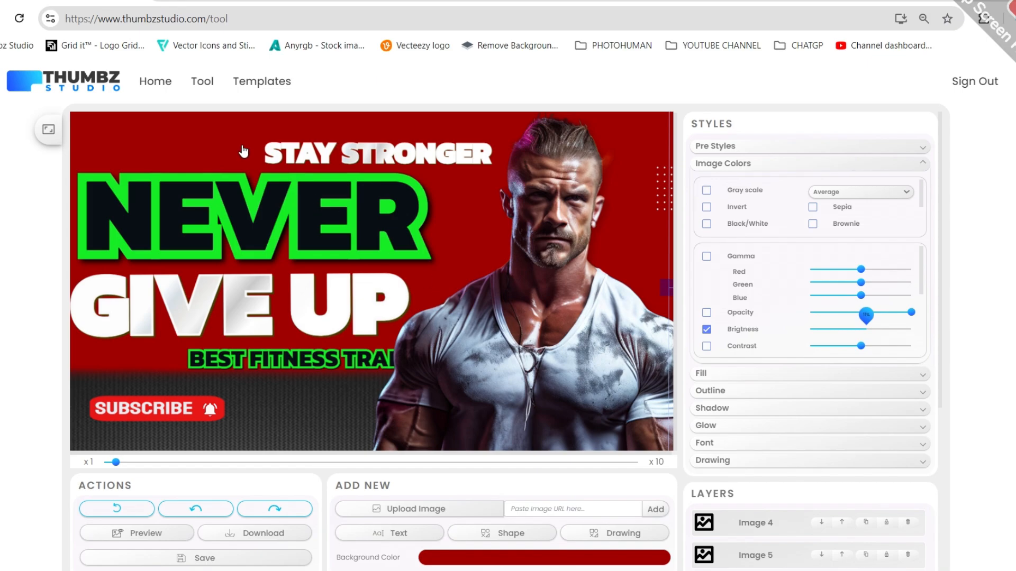
# Upload the light flare image from the Downloads folder and enlarge it over the left half of the design.
pyautogui.click(416, 509)
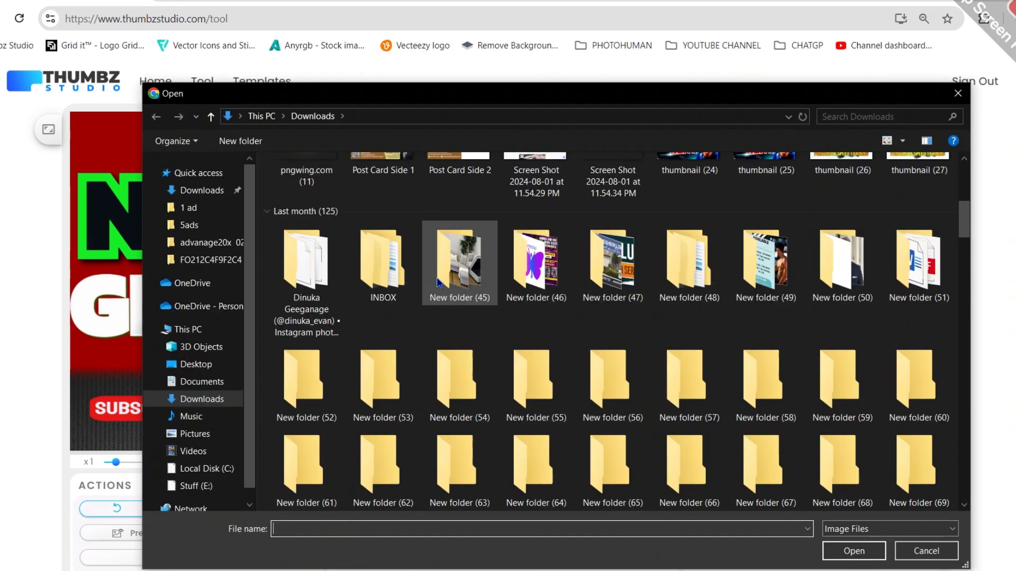
pyautogui.doubleClick(305, 406)
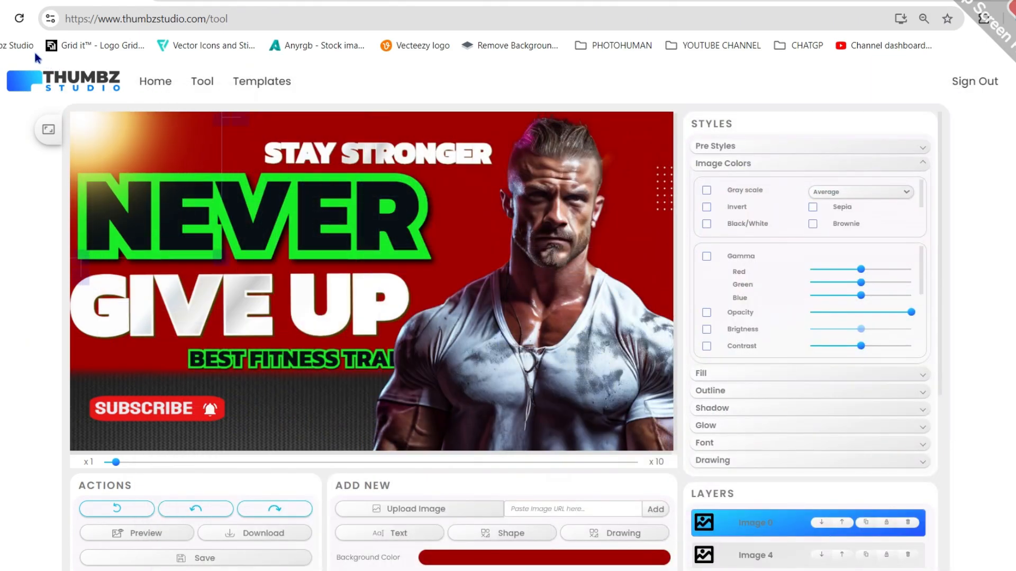
pyautogui.moveTo(221, 254); pyautogui.dragTo(383, 411)
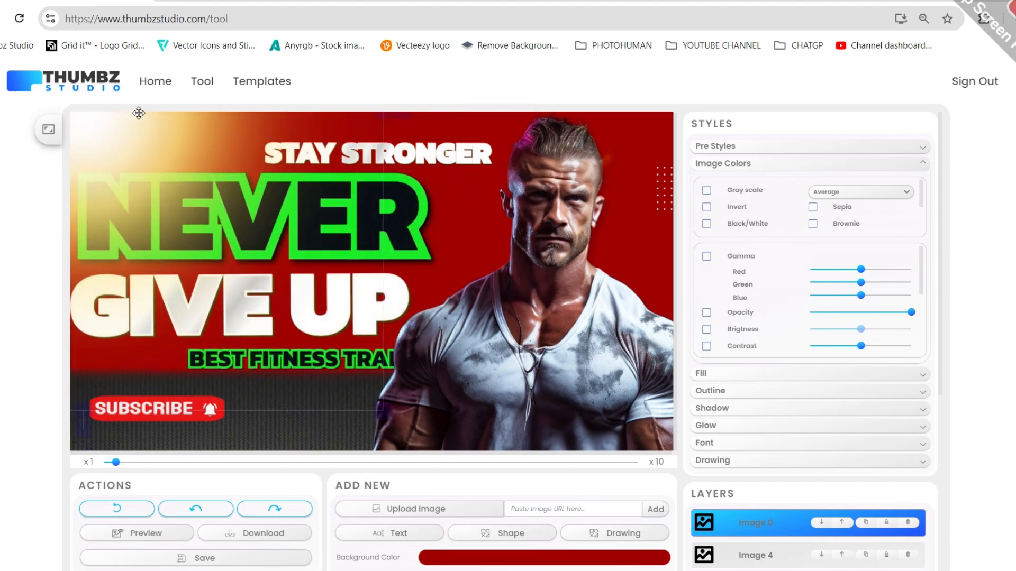
# Duplicate the light flare and place the copy in the design's upper-right corner behind the man's head.
pyautogui.click(866, 522)
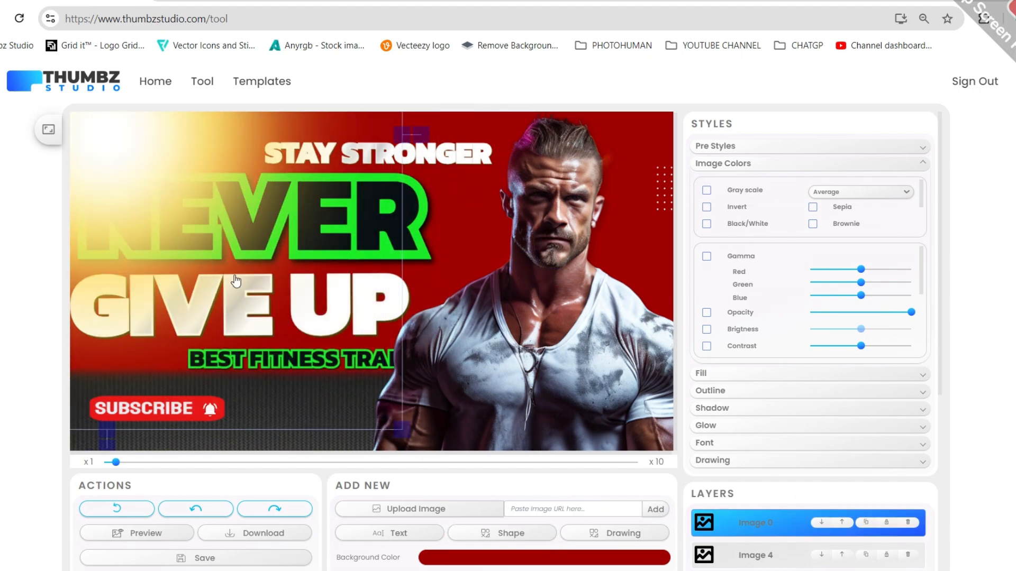
pyautogui.moveTo(108, 154); pyautogui.dragTo(635, 49)
# Enable Blend Color on the left light flare and set it to near-black #010000.
pyautogui.click(364, 242)
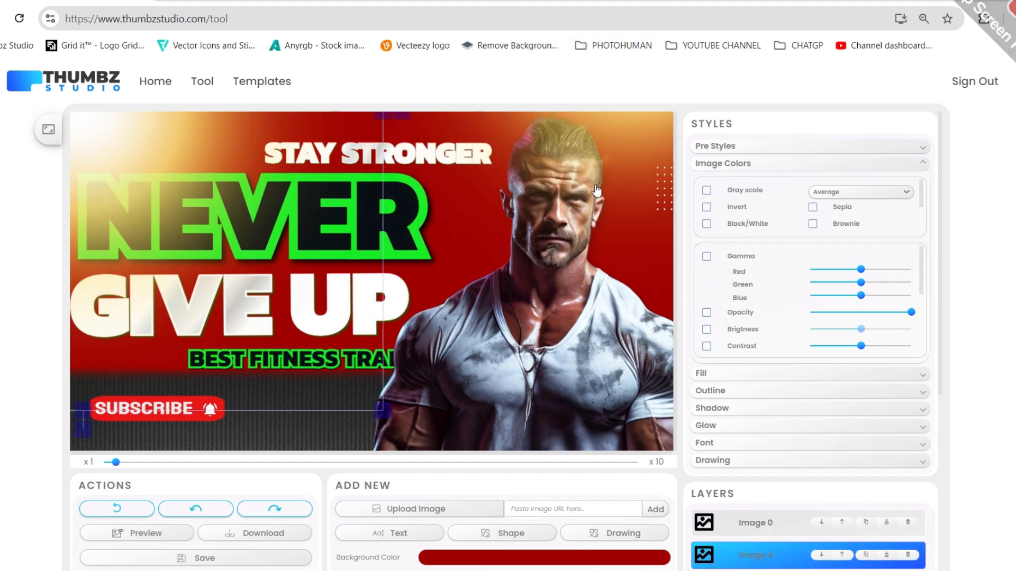
pyautogui.scroll(-2, 768, 328)
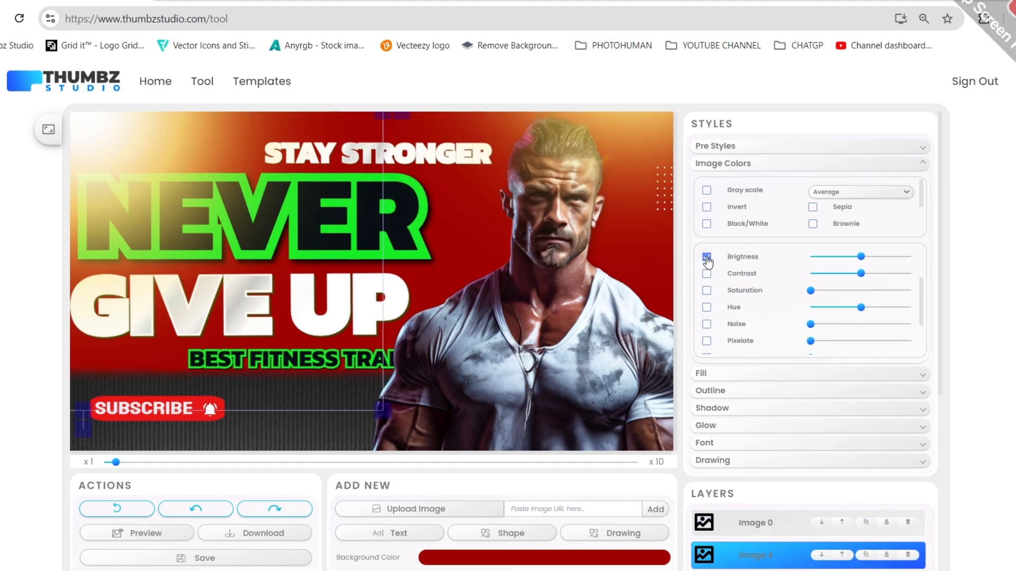
pyautogui.scroll(-2, 708, 261)
pyautogui.click(706, 309)
pyautogui.click(859, 310)
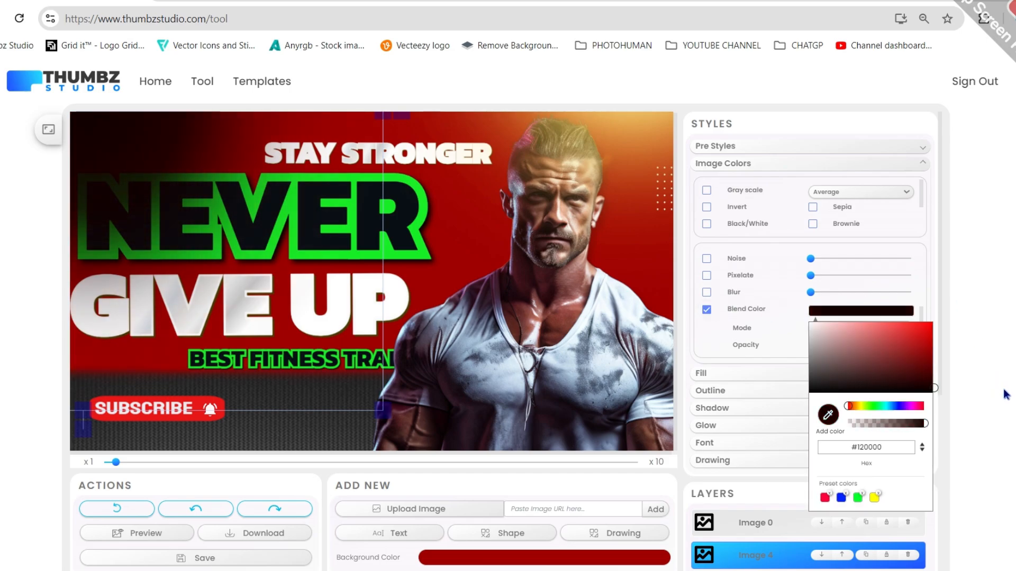
pyautogui.moveTo(932, 387); pyautogui.dragTo(858, 396)
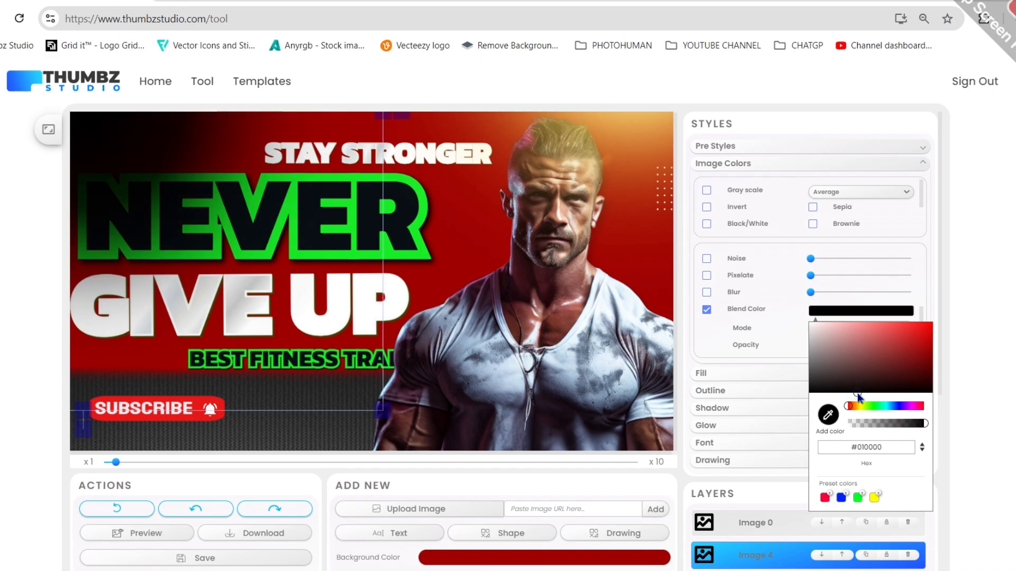
pyautogui.click(800, 319)
# Enable Opacity on the blackened left flare and reduce it slightly.
pyautogui.scroll(-3, 782, 324)
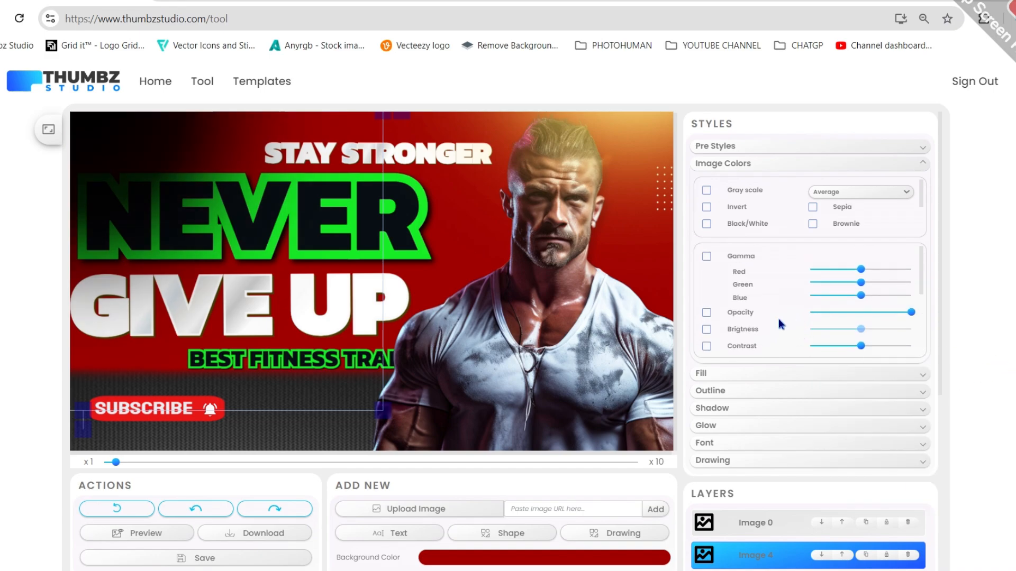
pyautogui.click(706, 312)
pyautogui.click(870, 312)
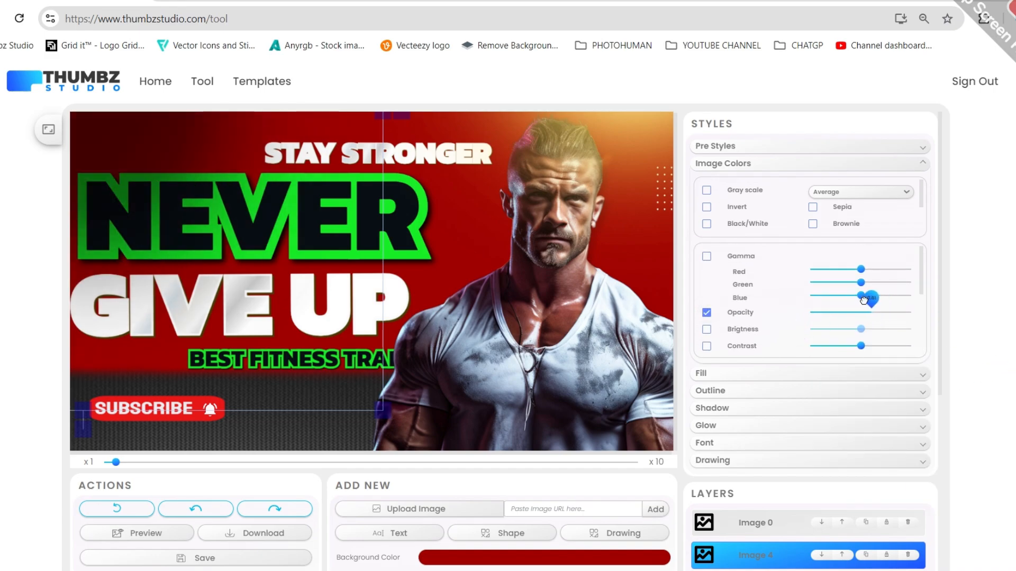
pyautogui.moveTo(878, 300); pyautogui.dragTo(901, 315)
# Reposition the flares, moving the black one higher on the left and the light one farther into the upper-right corner.
pyautogui.click(416, 242)
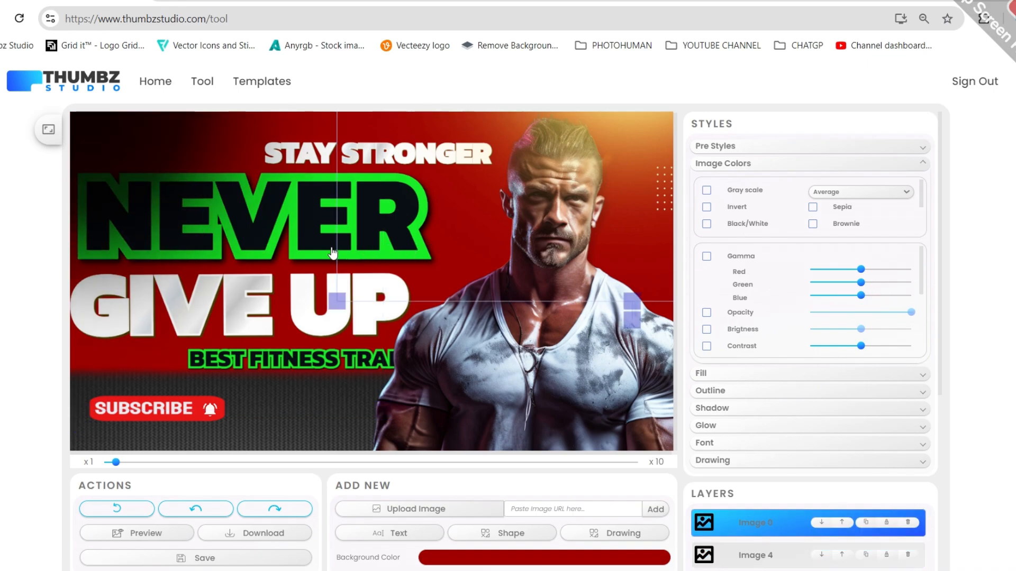
pyautogui.click(137, 227)
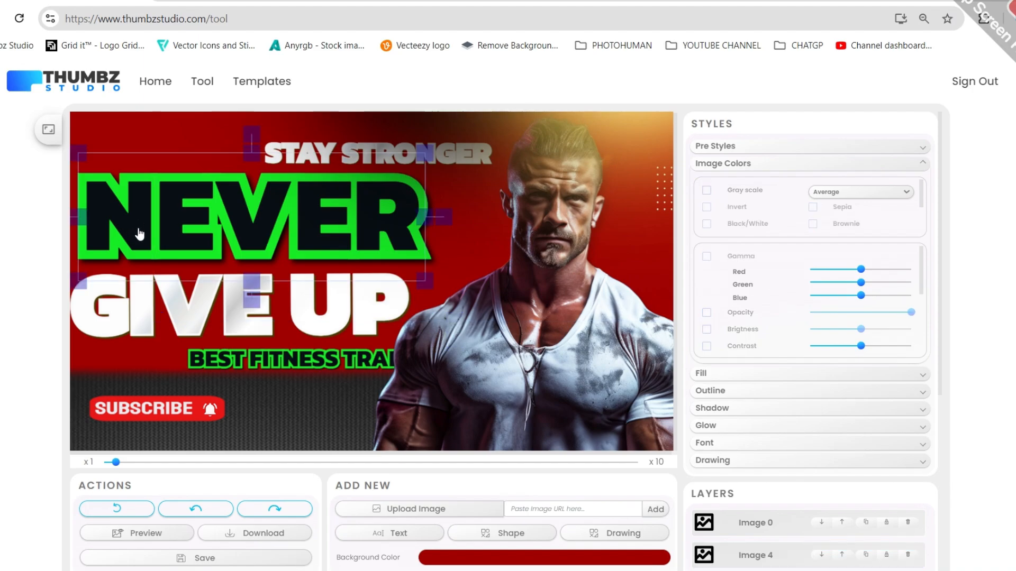
pyautogui.click(177, 209)
pyautogui.click(136, 225)
pyautogui.click(440, 146)
pyautogui.moveTo(393, 130)
pyautogui.mouseDown()
pyautogui.moveTo(544, 171)
pyautogui.moveTo(194, 105)
pyautogui.moveTo(48, 129)
pyautogui.mouseUp()
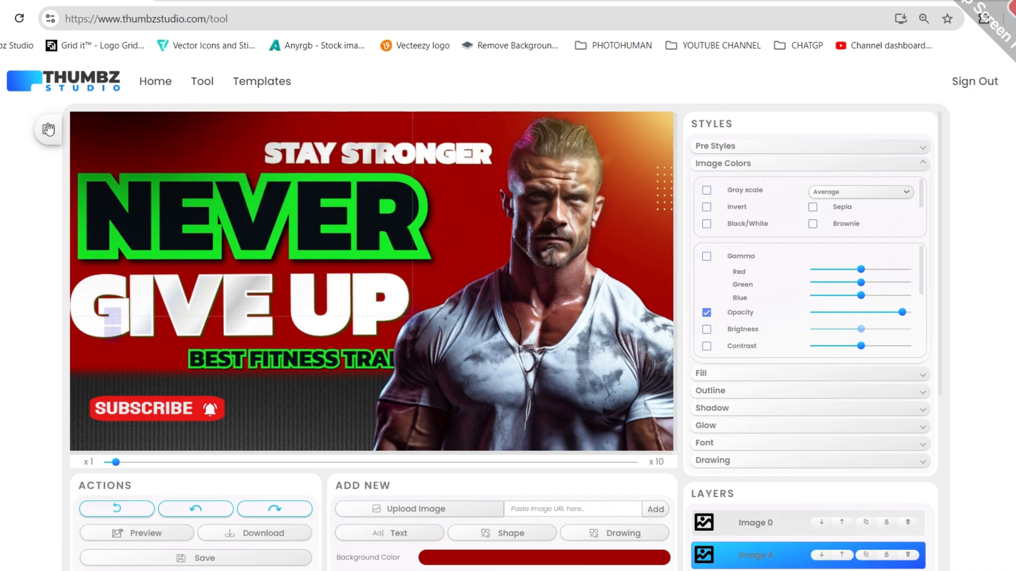
# Raise the NEVER text layer to second in the layer stack, moving the man aside and back to the design's right half.
pyautogui.moveTo(394, 238)
pyautogui.mouseDown()
pyautogui.moveTo(542, 226)
pyautogui.moveTo(555, 206)
pyautogui.mouseUp()
pyautogui.click(403, 248)
pyautogui.scroll(-5, 747, 463)
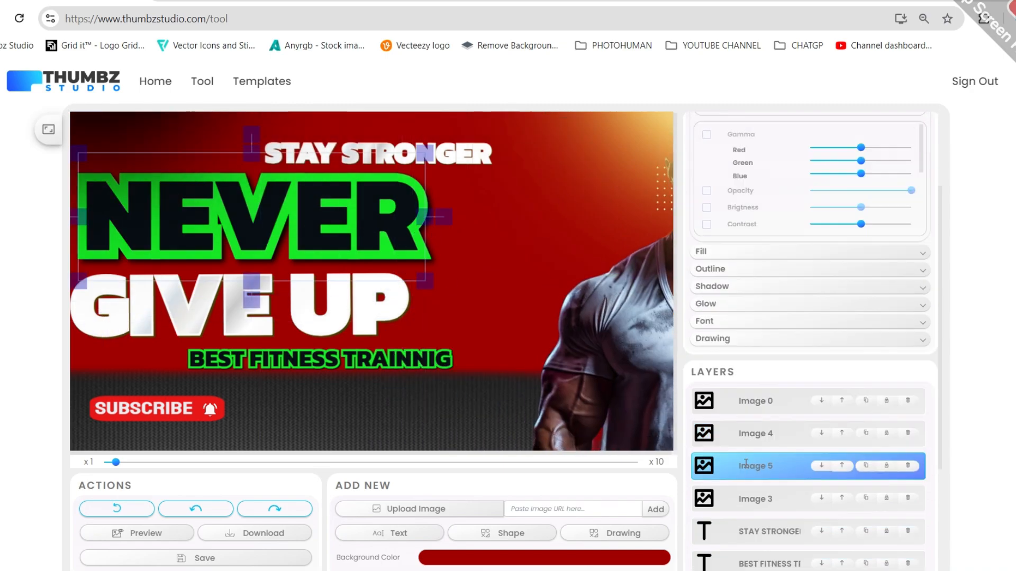
pyautogui.moveTo(760, 459); pyautogui.dragTo(761, 276)
pyautogui.click(359, 246)
pyautogui.moveTo(575, 340); pyautogui.dragTo(445, 405)
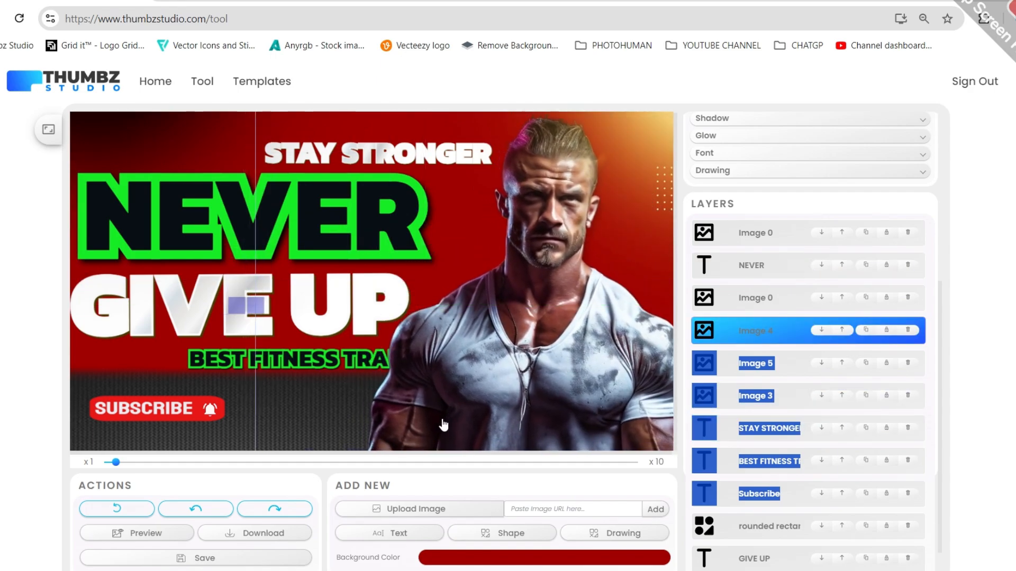
# Enable Blend Color on the gray textured strip with black in Multiply mode, and shift the man slightly to the right.
pyautogui.click(78, 435)
pyautogui.click(385, 405)
pyautogui.scroll(-3, 751, 211)
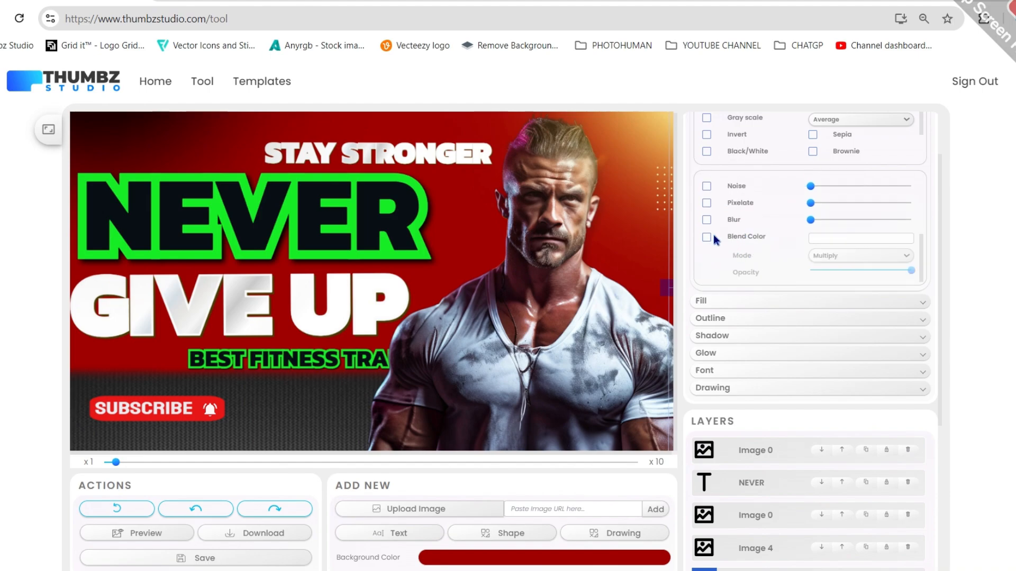
pyautogui.click(903, 256)
pyautogui.click(900, 236)
pyautogui.moveTo(896, 261); pyautogui.dragTo(928, 267)
pyautogui.click(983, 280)
pyautogui.moveTo(460, 371); pyautogui.dragTo(469, 374)
# Duplicate the black flare in the design's upper-left area and move the copy over the lower-left corner.
pyautogui.click(86, 117)
pyautogui.click(867, 518)
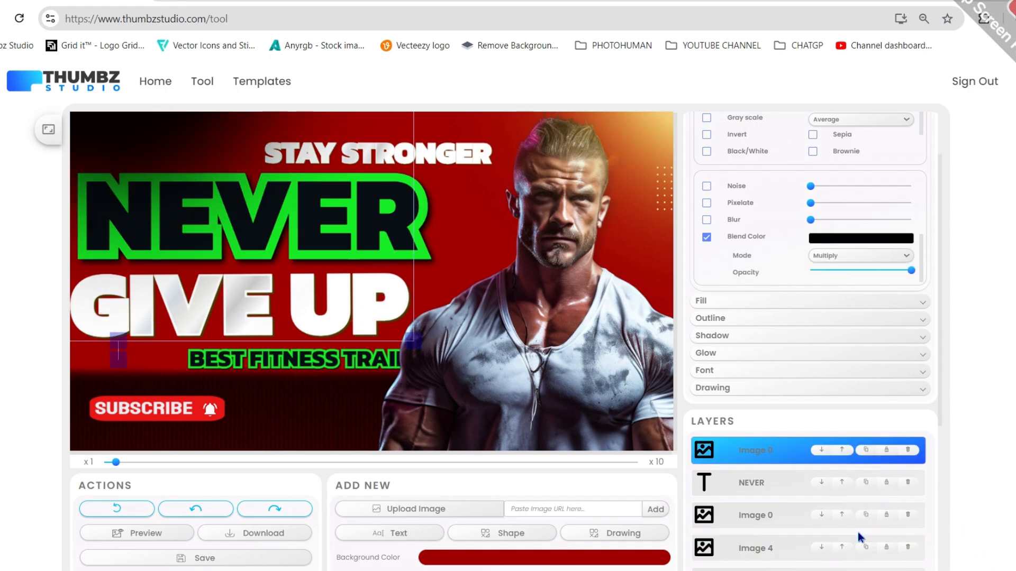
pyautogui.scroll(-5, 862, 500)
pyautogui.click(221, 197)
pyautogui.moveTo(113, 142); pyautogui.dragTo(249, 570)
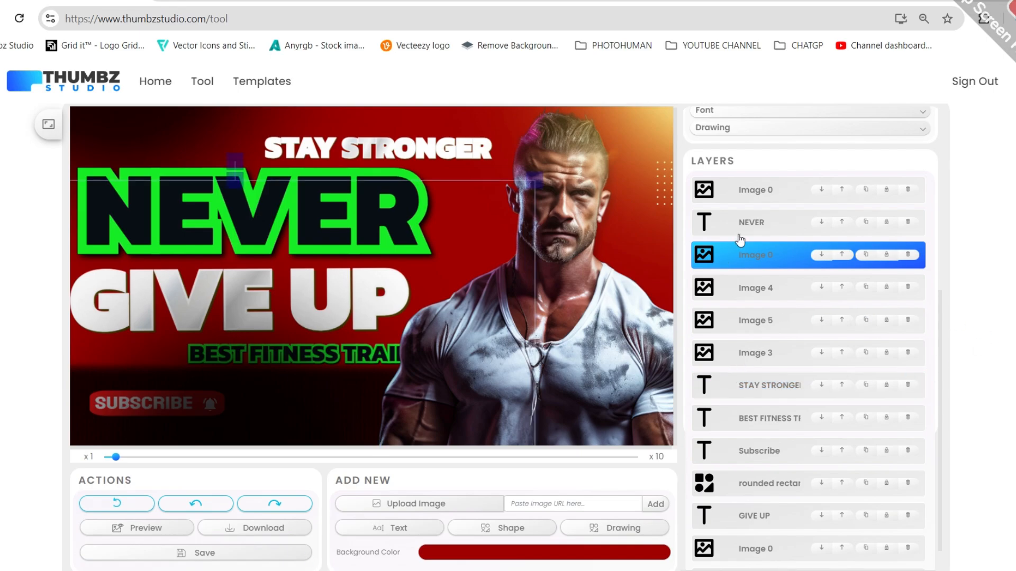
# Raise the BEST FITNESS TRAINNIG and GIVE UP text layers to the top of the layer stack, with GIVE UP first.
pyautogui.moveTo(754, 413); pyautogui.dragTo(755, 190)
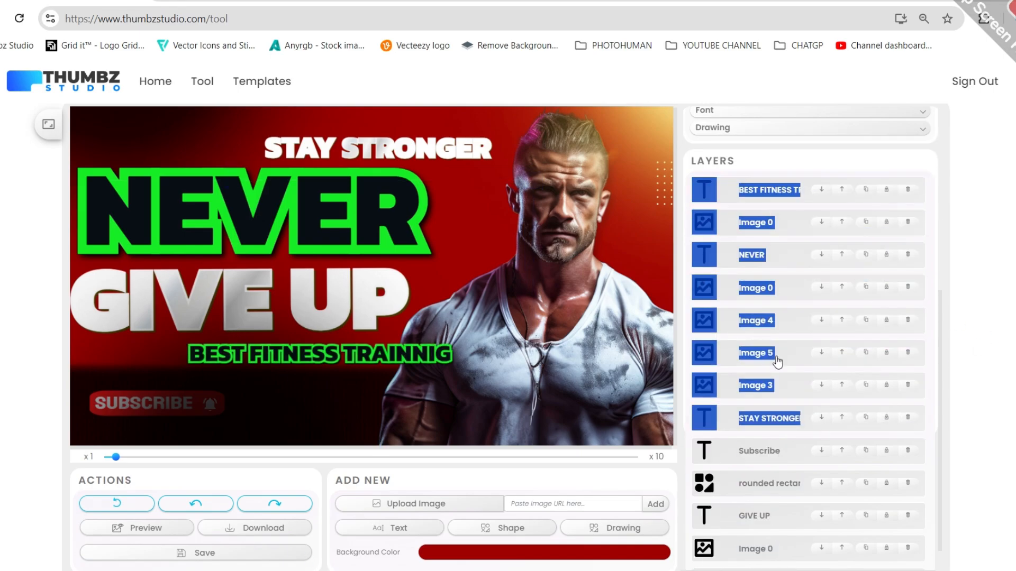
pyautogui.click(761, 462)
pyautogui.moveTo(754, 516); pyautogui.dragTo(756, 189)
# Nudge the man slightly left, set his shadow color to black and raise the shadow's feather a little.
pyautogui.click(476, 381)
pyautogui.moveTo(568, 425); pyautogui.dragTo(561, 423)
pyautogui.scroll(5, 752, 247)
pyautogui.click(706, 368)
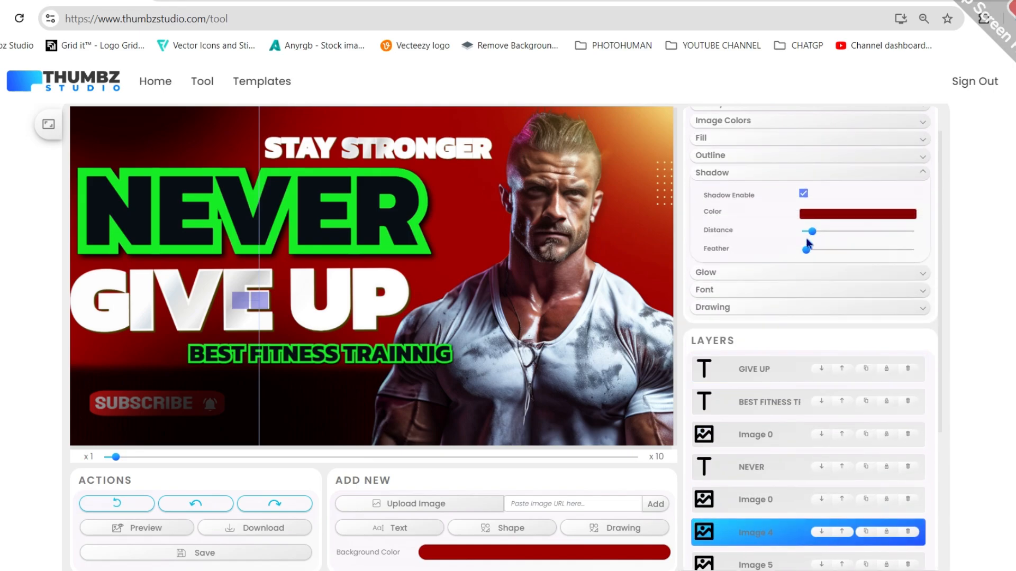
pyautogui.click(815, 214)
pyautogui.moveTo(813, 275); pyautogui.dragTo(761, 317)
pyautogui.click(968, 301)
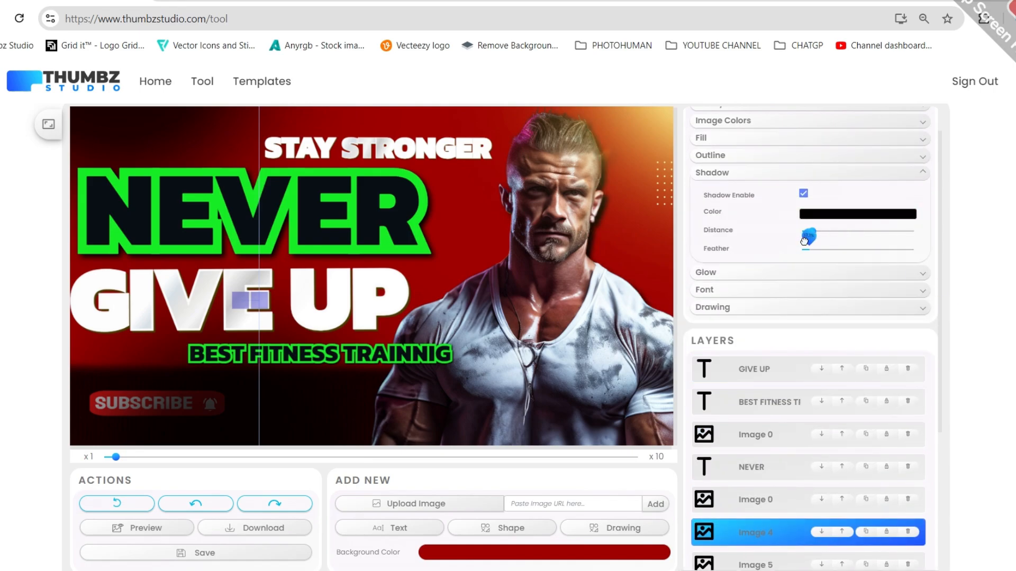
# Lower the light upper-right flare's layer below Image 5 so that it sits behind the man.
pyautogui.click(630, 143)
pyautogui.moveTo(748, 431); pyautogui.dragTo(762, 555)
pyautogui.scroll(1, 708, 442)
# Raise the STAY STRONGER text layer to just below GIVE UP and change its shadow color to black.
pyautogui.click(341, 157)
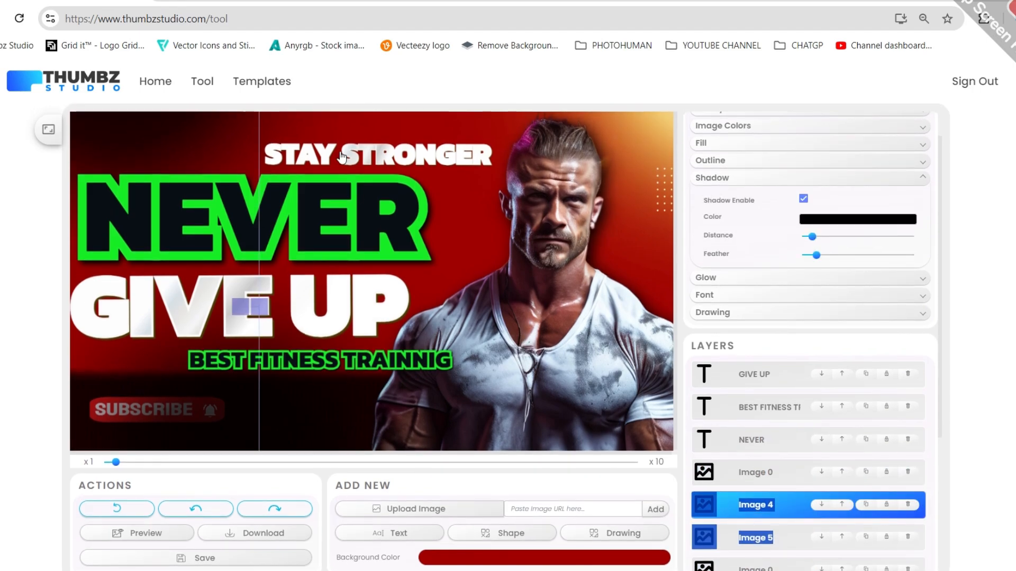
pyautogui.scroll(-3, 754, 370)
pyautogui.moveTo(767, 490); pyautogui.dragTo(775, 264)
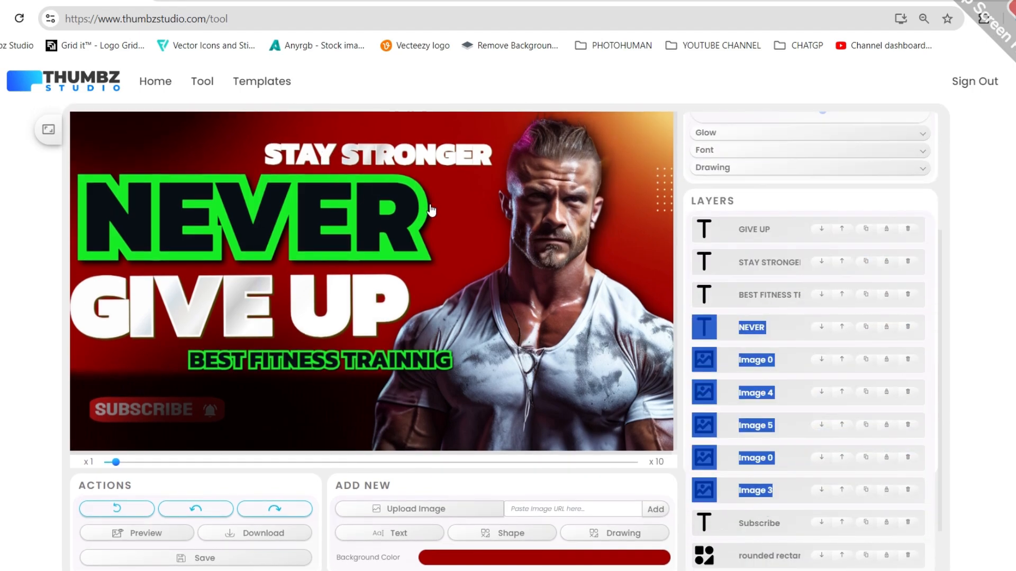
pyautogui.click(390, 162)
pyautogui.scroll(4, 794, 238)
pyautogui.click(826, 257)
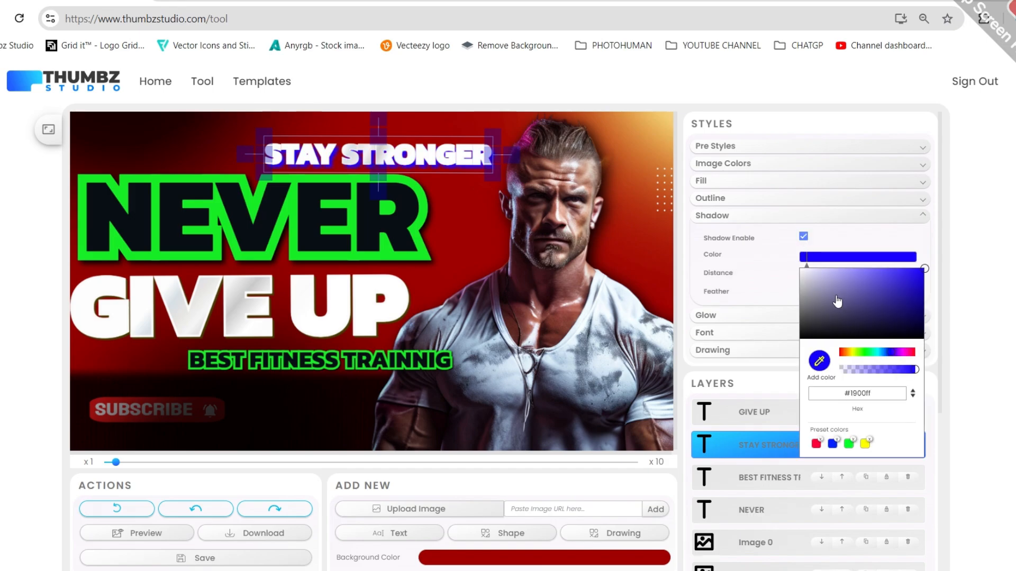
# Change the outline color of the NEVER text to the yellow preset.
pyautogui.click(352, 254)
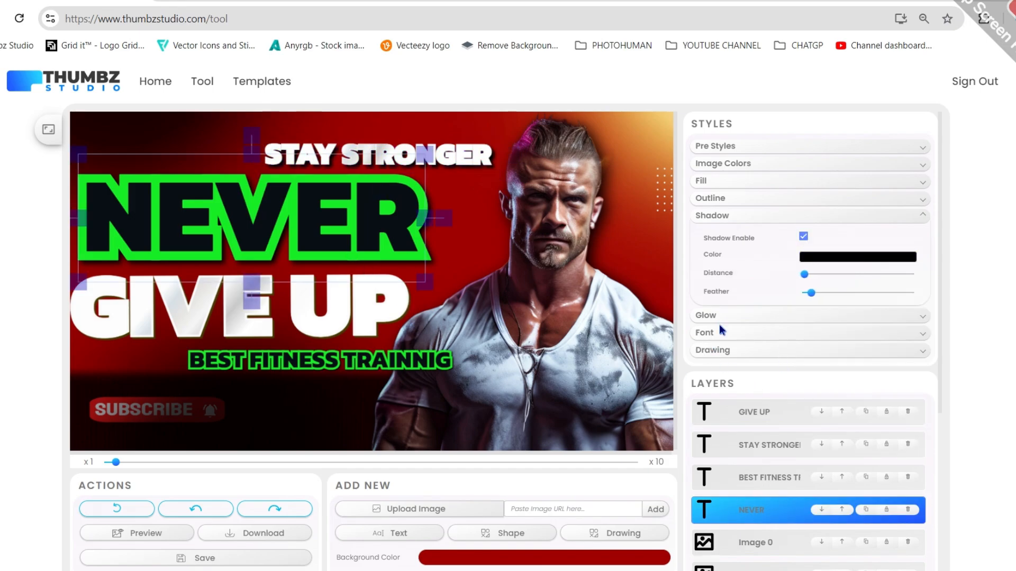
pyautogui.click(719, 181)
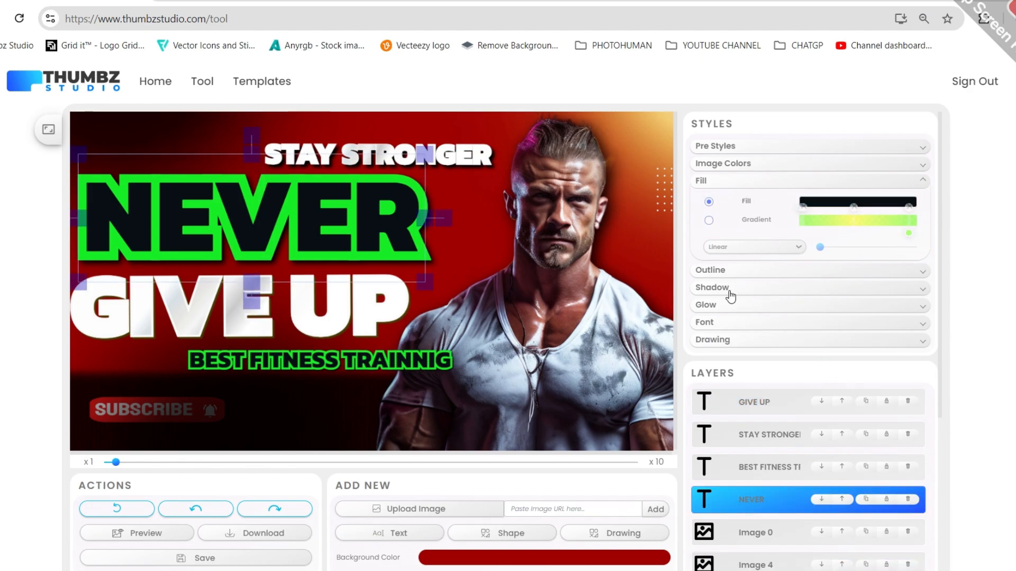
pyautogui.click(729, 289)
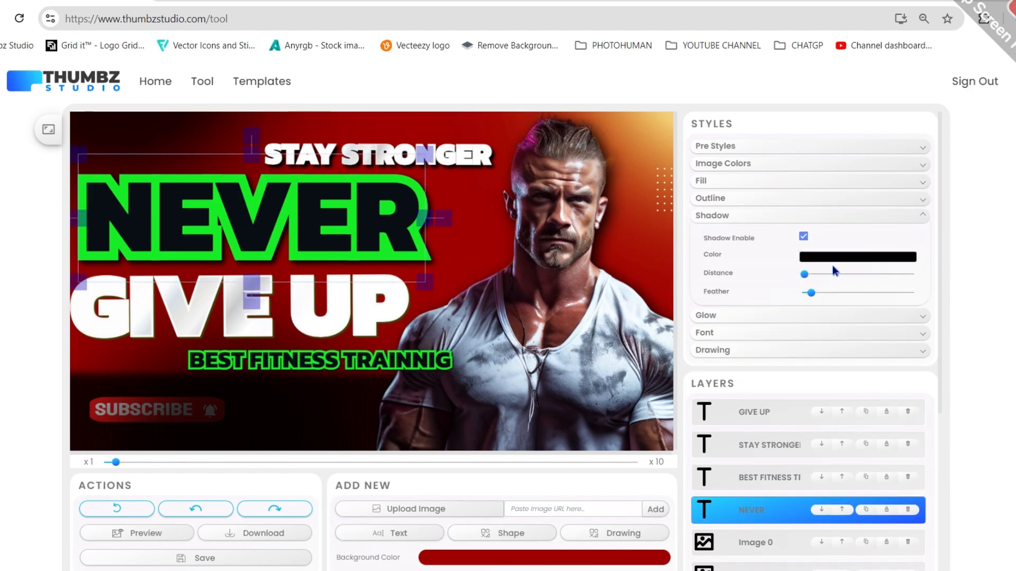
pyautogui.click(734, 201)
pyautogui.click(857, 239)
pyautogui.click(849, 335)
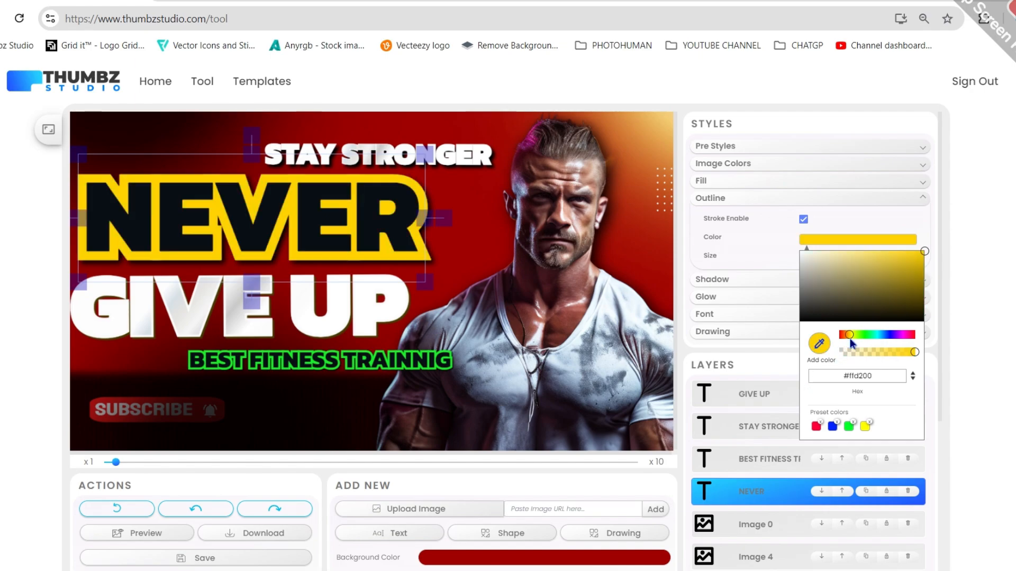
pyautogui.click(864, 427)
# Recolor the BEST FITNESS TRAINNIG outline yellow by sampling the color of the NEVER text's outline.
pyautogui.click(295, 331)
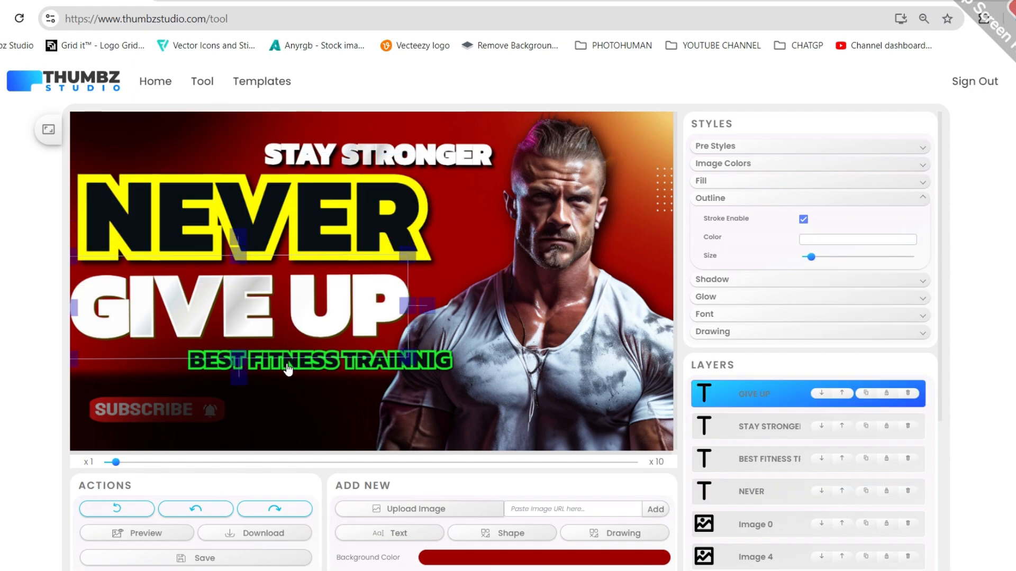
pyautogui.click(288, 363)
pyautogui.click(826, 240)
pyautogui.click(819, 343)
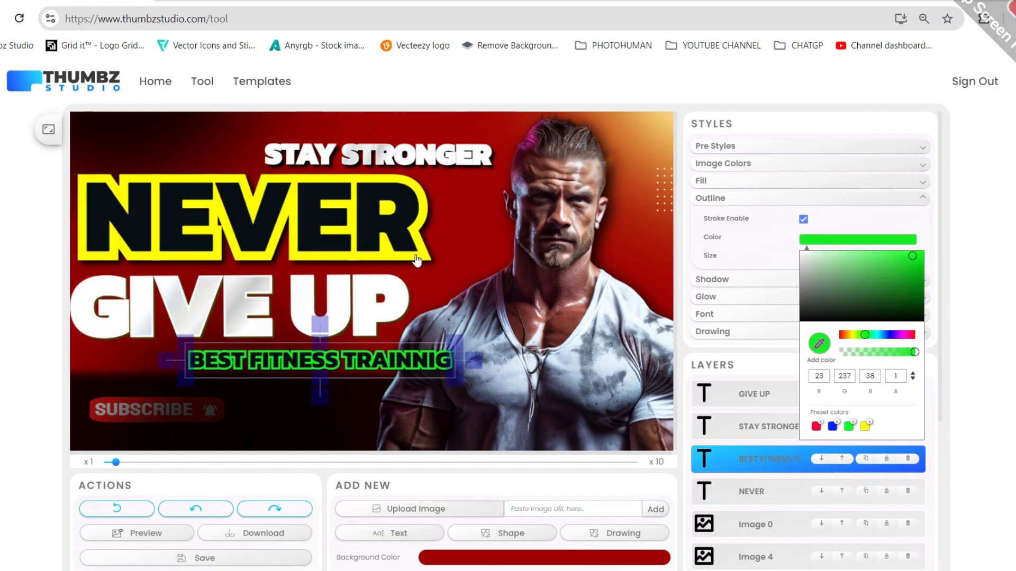
pyautogui.click(429, 247)
pyautogui.click(481, 149)
# Set the shadow color of the GIVE UP text to black and review the shadow settings of NEVER and the man.
pyautogui.click(295, 327)
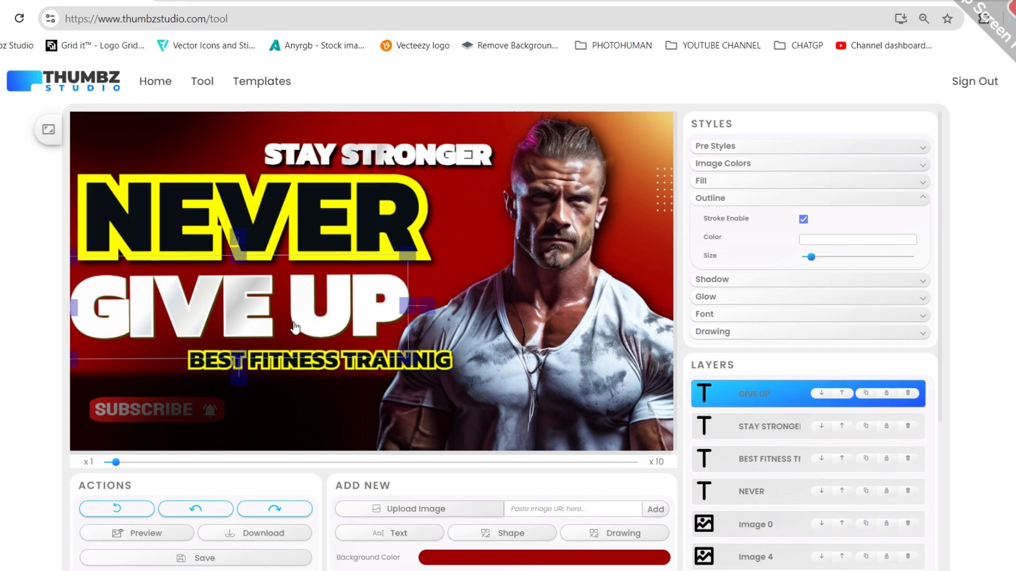
pyautogui.click(724, 280)
pyautogui.click(825, 256)
pyautogui.click(779, 253)
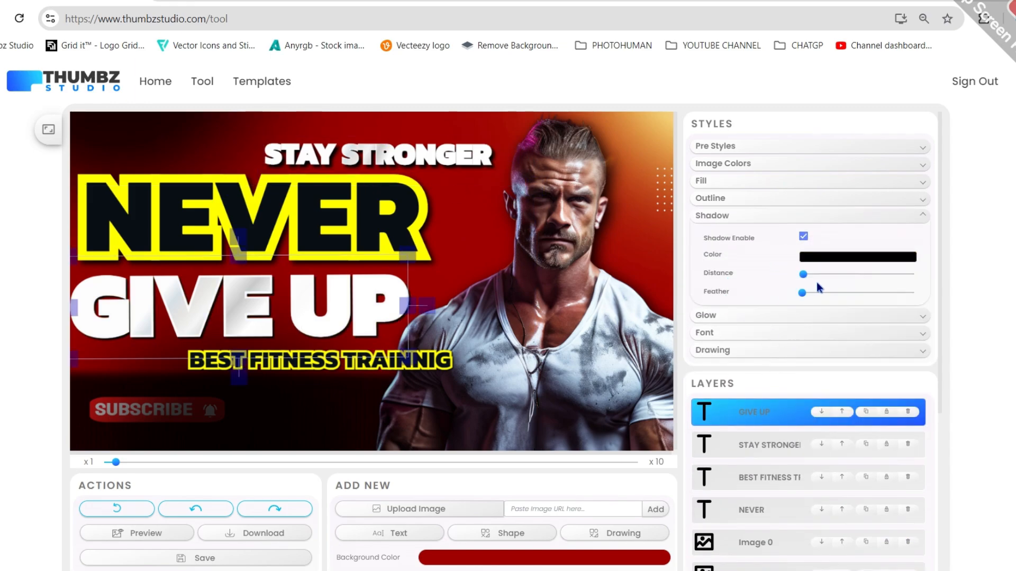
pyautogui.click(351, 235)
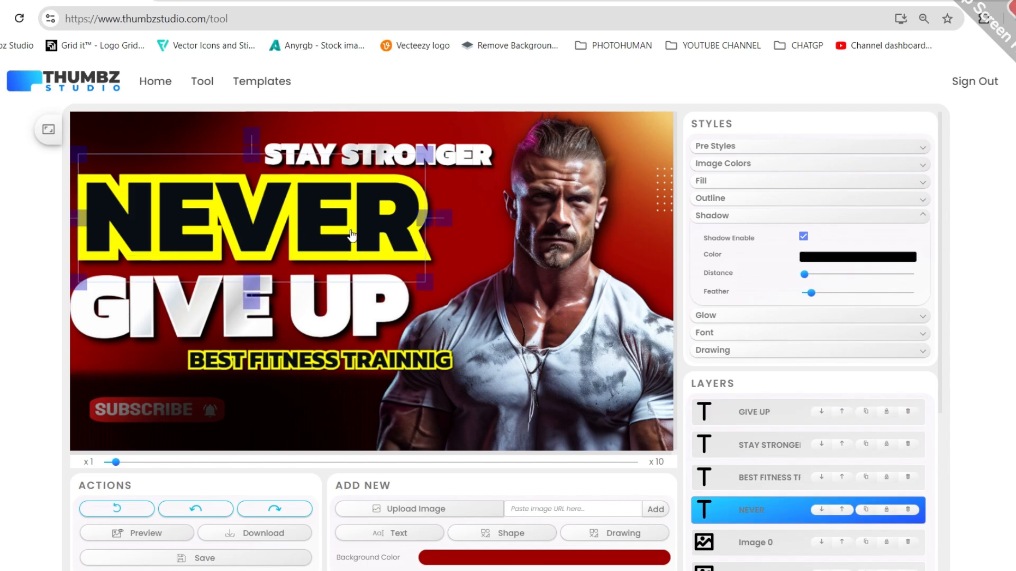
pyautogui.click(522, 314)
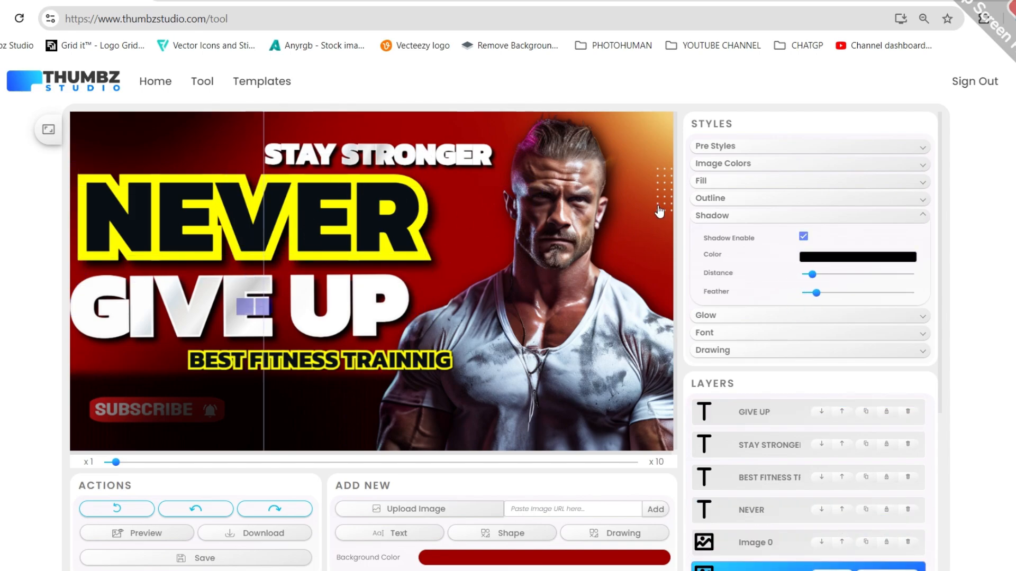
# Raise the Subscribe text and its red rounded rectangle to the top of the layer stack, keeping the text above the rectangle.
pyautogui.scroll(-5, 767, 492)
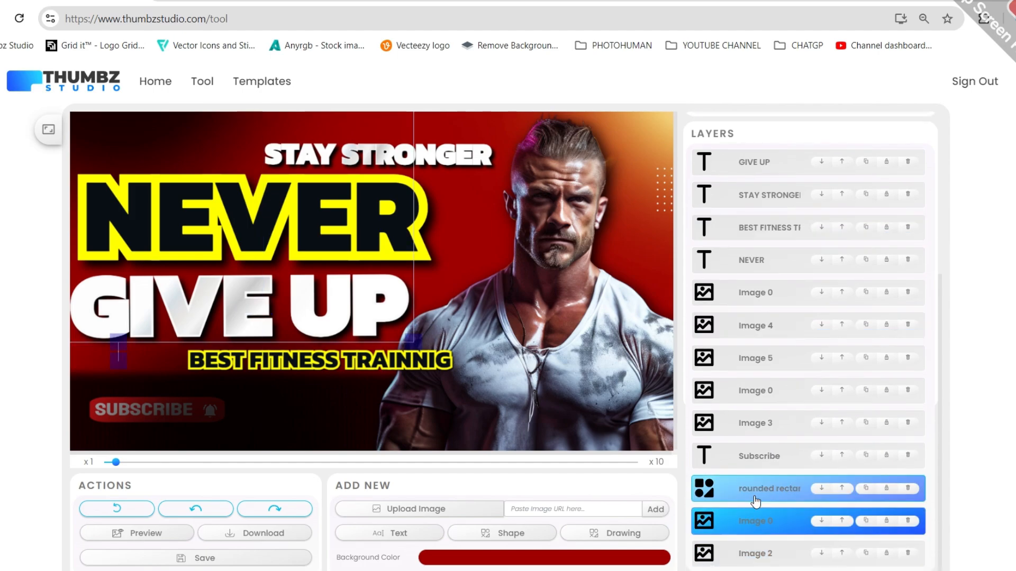
pyautogui.moveTo(757, 456); pyautogui.dragTo(803, 125)
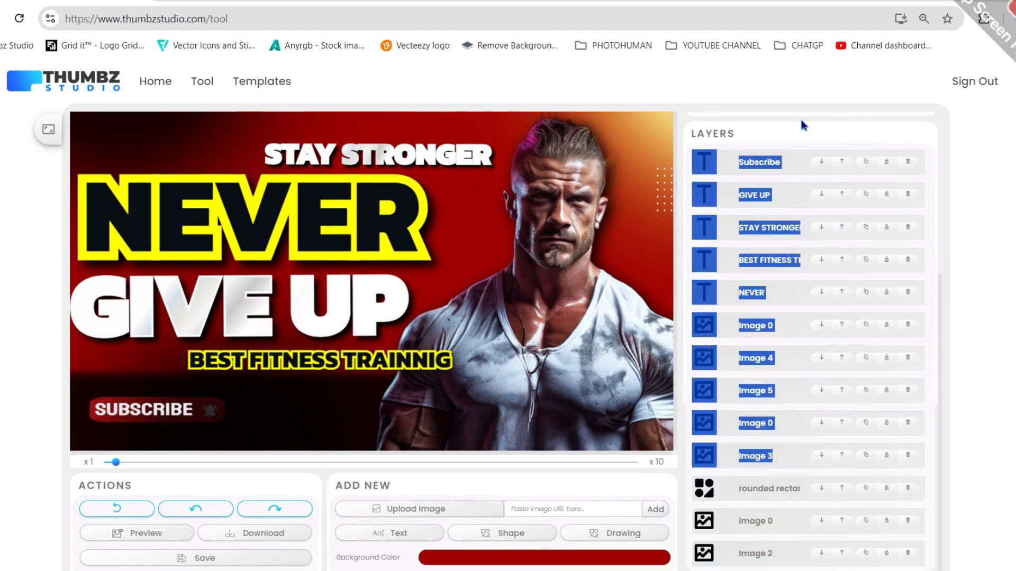
pyautogui.scroll(-2, 826, 452)
pyautogui.moveTo(760, 411); pyautogui.dragTo(774, 41)
pyautogui.scroll(2, 780, 266)
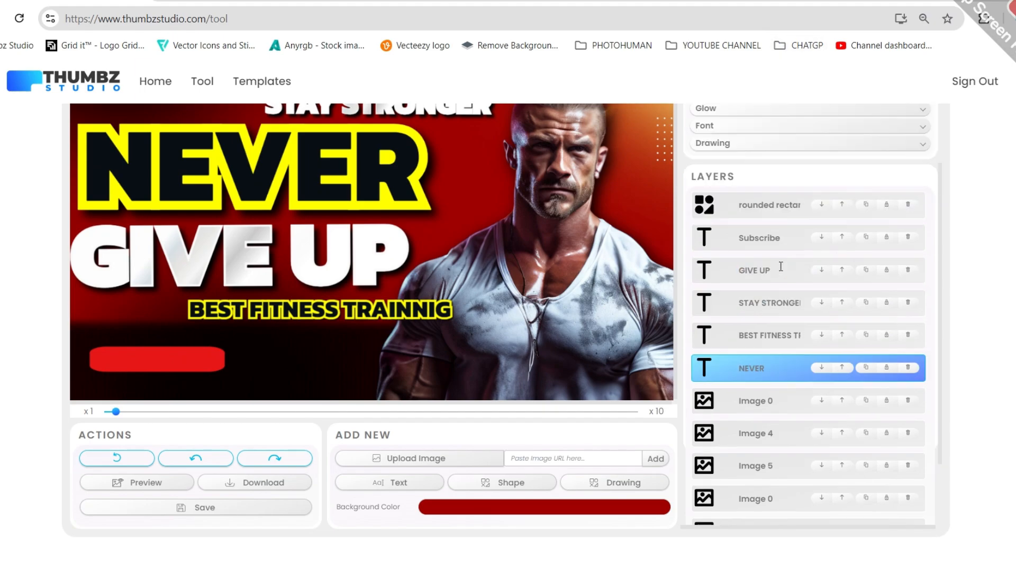
pyautogui.scroll(2, 781, 266)
pyautogui.moveTo(757, 360); pyautogui.dragTo(765, 321)
pyautogui.scroll(-6, 800, 407)
pyautogui.scroll(6, 566, 374)
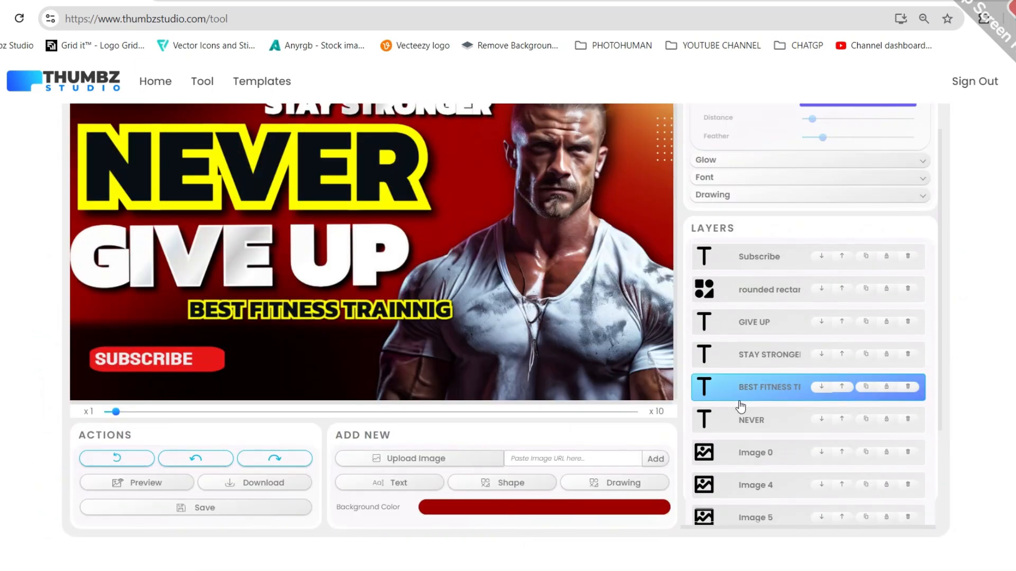
# Move the bell icon layer, Image 3, to the top of the layer stack above the Subscribe text.
pyautogui.scroll(-3, 740, 406)
pyautogui.moveTo(767, 437); pyautogui.dragTo(770, 112)
pyautogui.scroll(5, 816, 295)
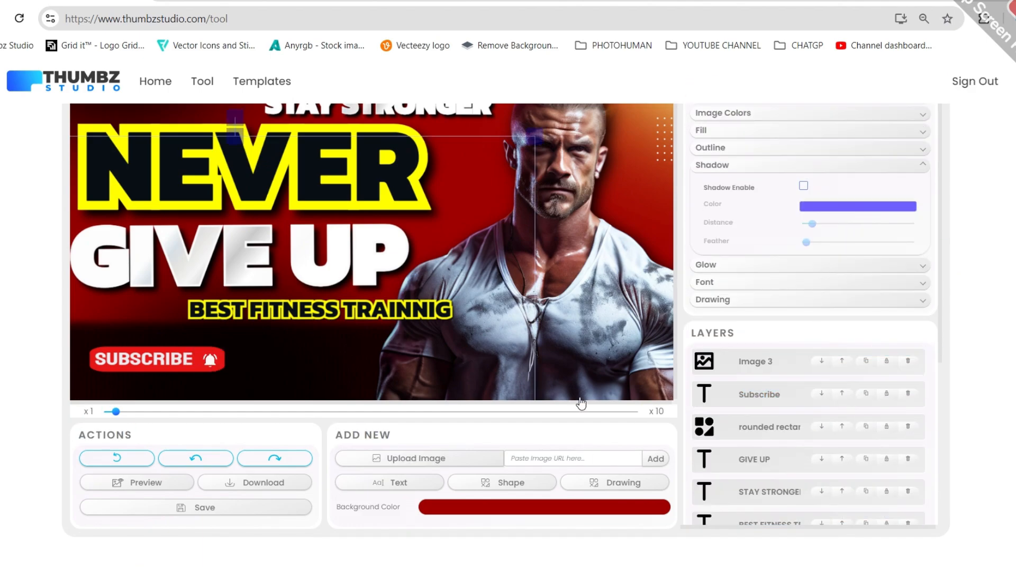
pyautogui.scroll(1, 571, 309)
# Try raising the upper-left black flare's layer to just below the GIVE UP text, and undo the move.
pyautogui.click(664, 216)
pyautogui.scroll(-5, 728, 370)
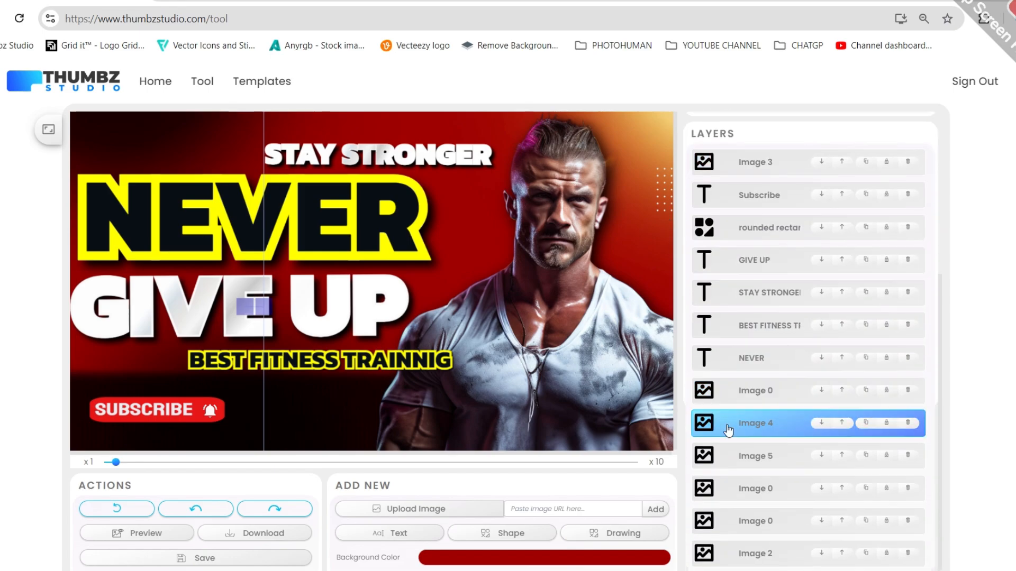
pyautogui.click(739, 489)
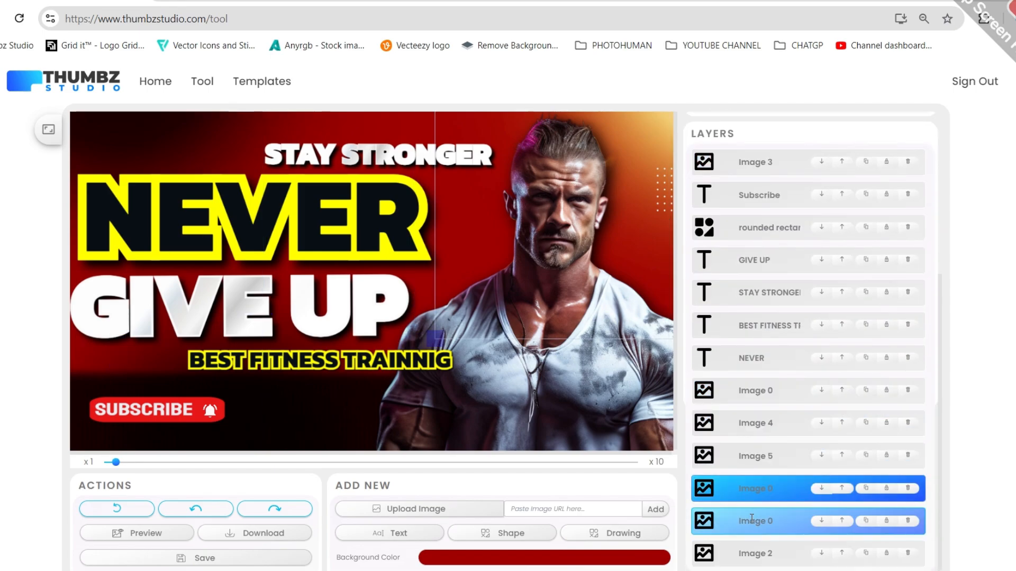
pyautogui.moveTo(746, 521); pyautogui.dragTo(770, 288)
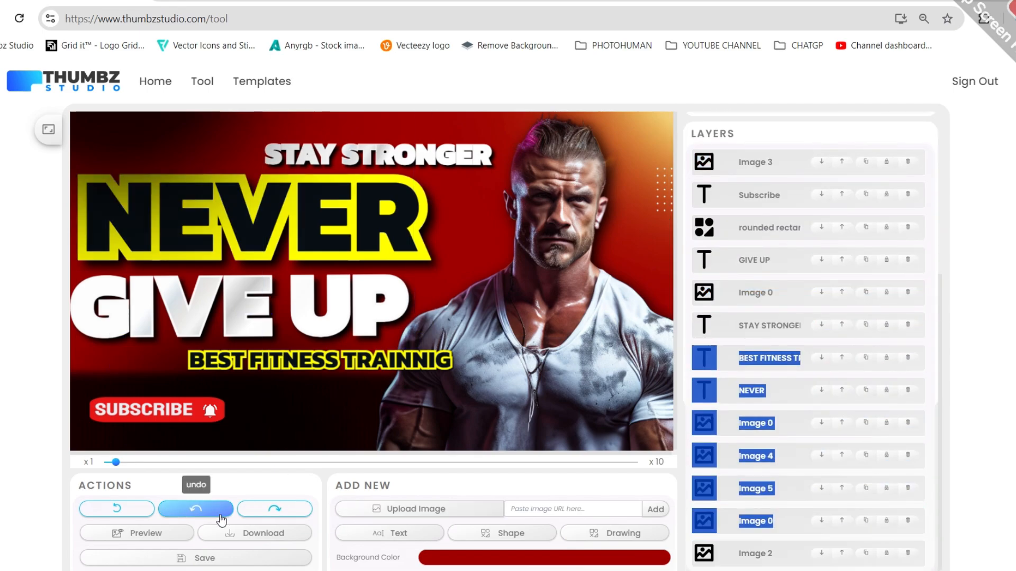
pyautogui.click(238, 511)
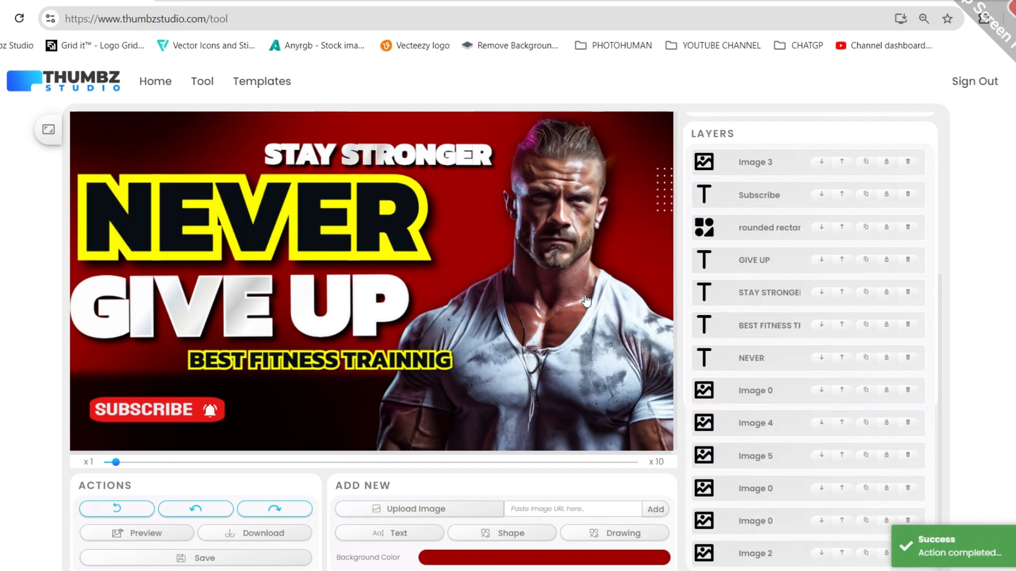
# Move the dotted pattern layer, Image 5, to the top of the layer stack above the bell icon.
pyautogui.scroll(-7, 748, 326)
pyautogui.scroll(7, 748, 326)
pyautogui.scroll(-4, 766, 333)
pyautogui.scroll(4, 767, 333)
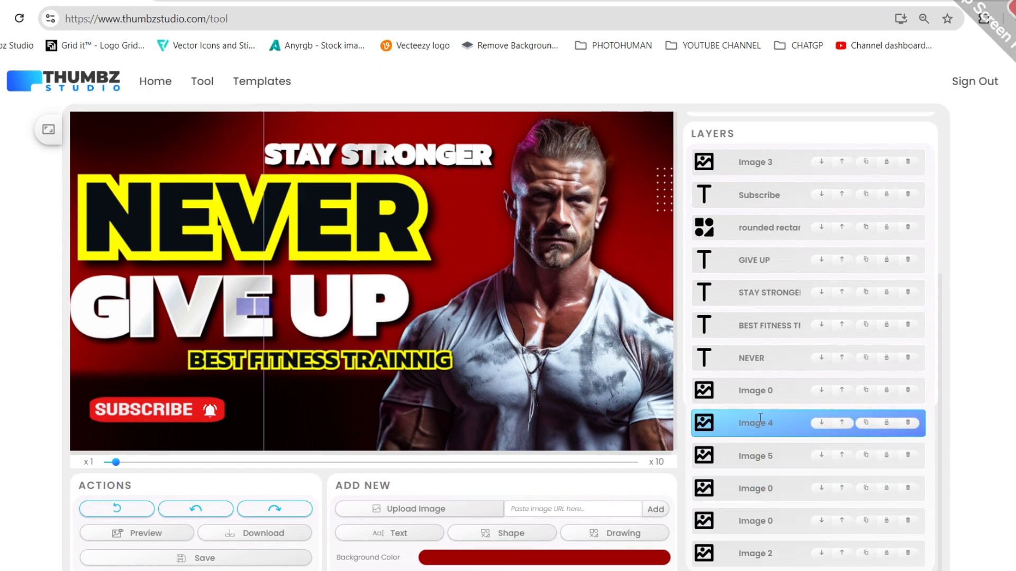
pyautogui.moveTo(762, 450); pyautogui.dragTo(770, 160)
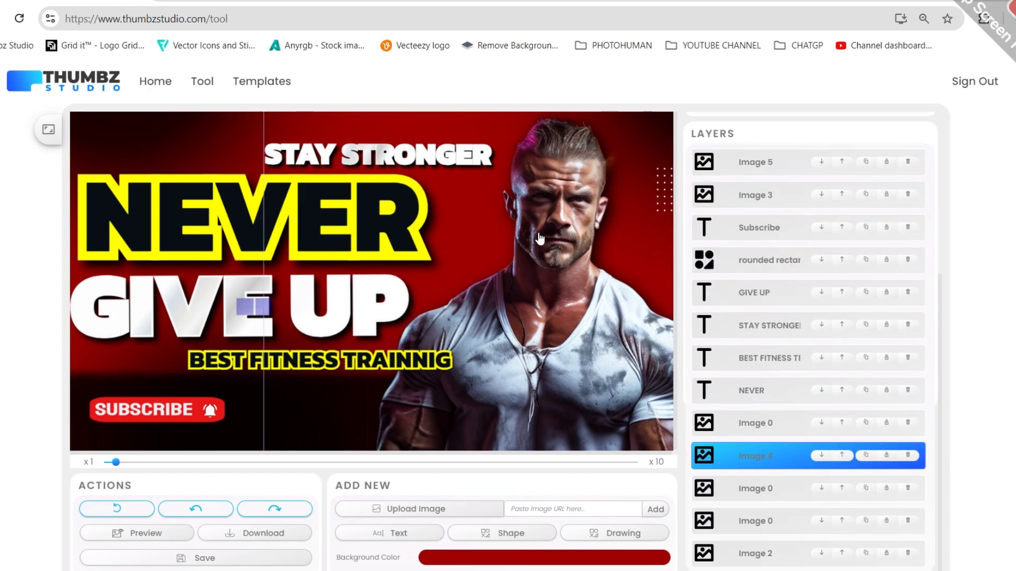
# Zoom the canvas out to show the whole design and download the finished thumbnail as an image file.
pyautogui.scroll(-2, 249, 312)
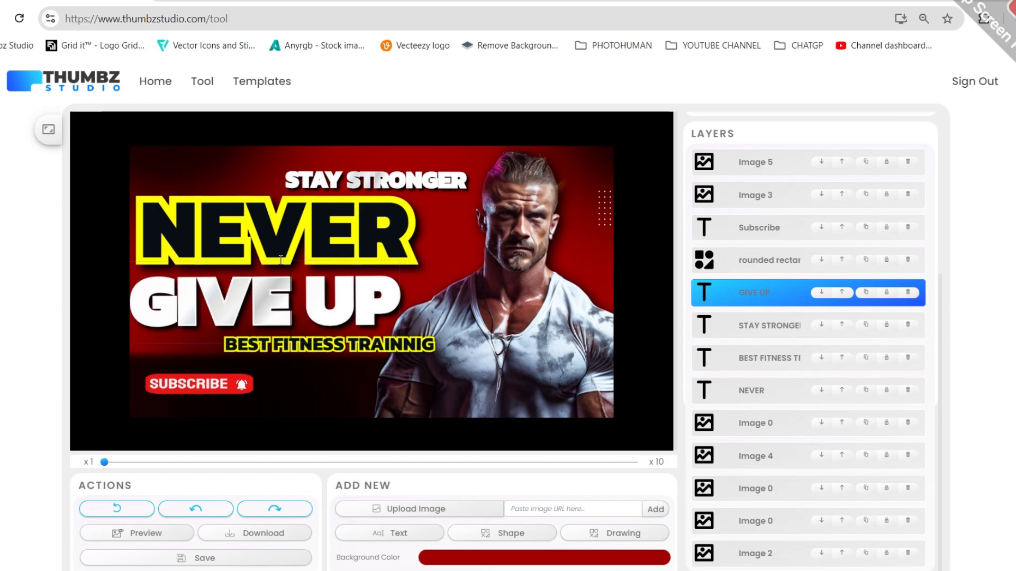
pyautogui.moveTo(268, 306)
pyautogui.mouseDown()
pyautogui.moveTo(281, 306)
pyautogui.moveTo(272, 308)
pyautogui.mouseUp()
pyautogui.click(272, 309)
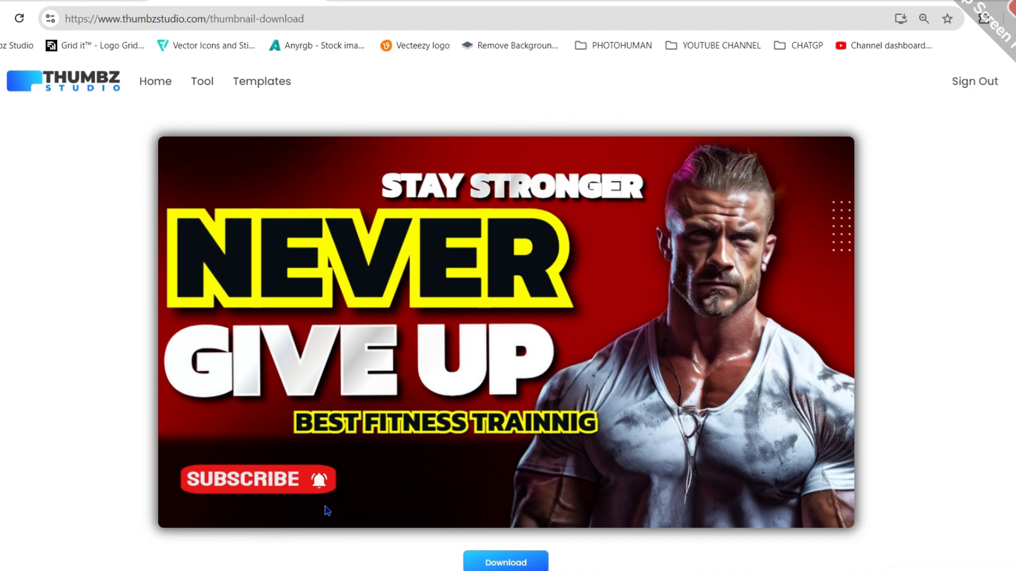
pyautogui.click(498, 553)
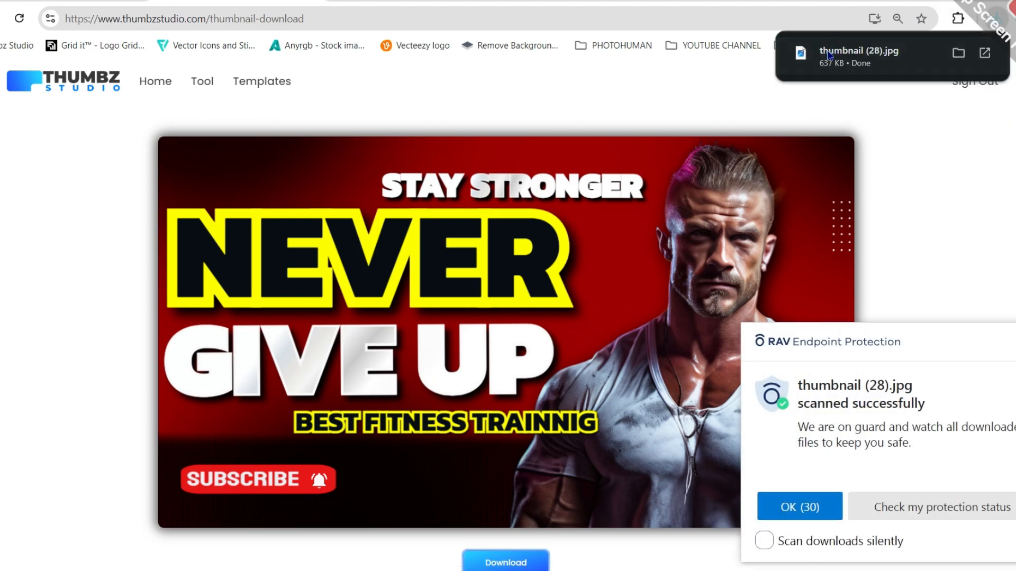